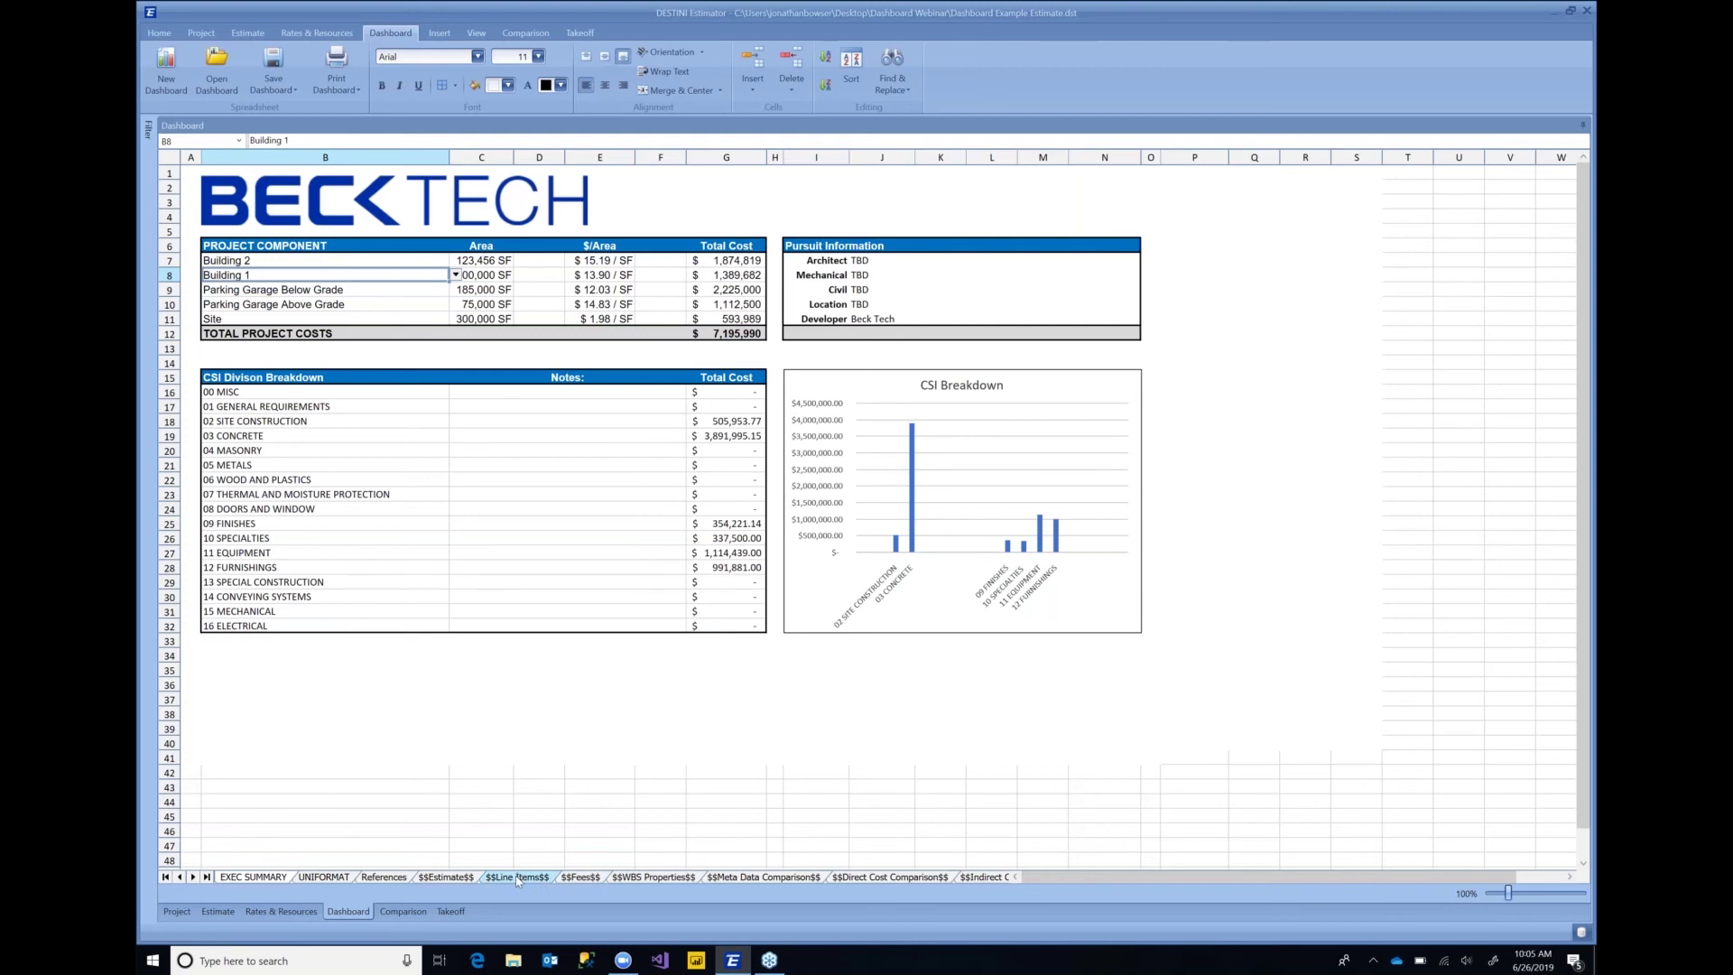
# Step: Review the $$Line Items$$ and $$Fees$$ data sheets, then return to the EXEC SUMMARY sheet
pyautogui.click(517, 878)
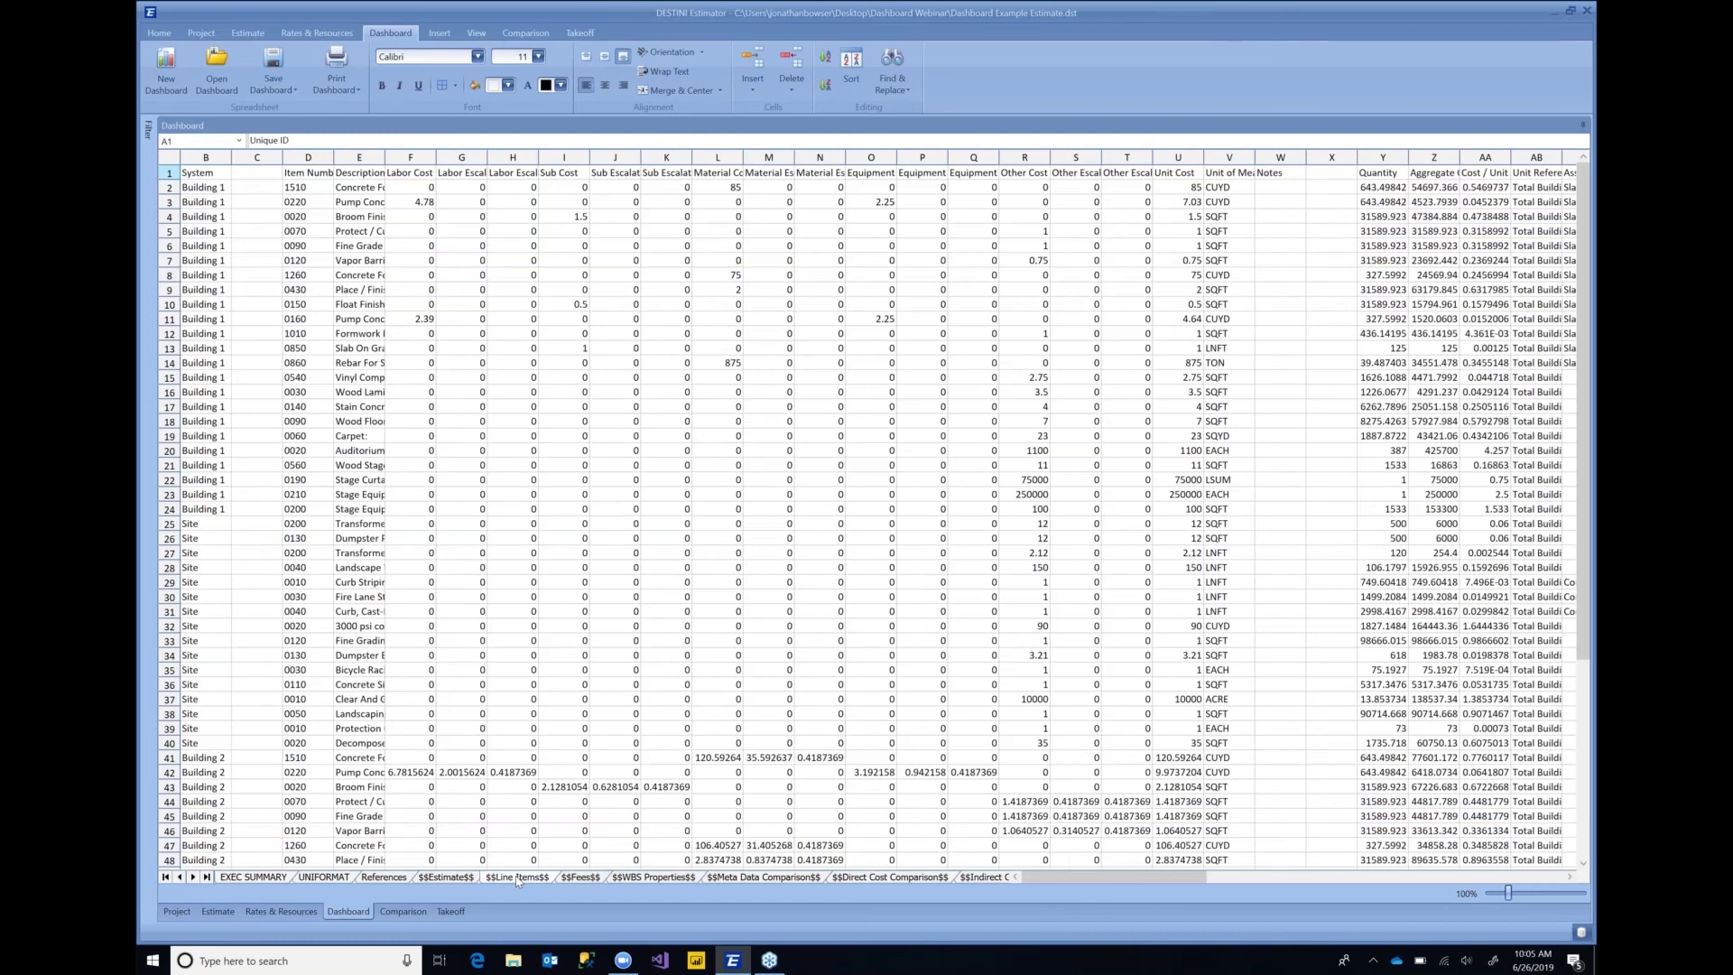
pyautogui.click(567, 878)
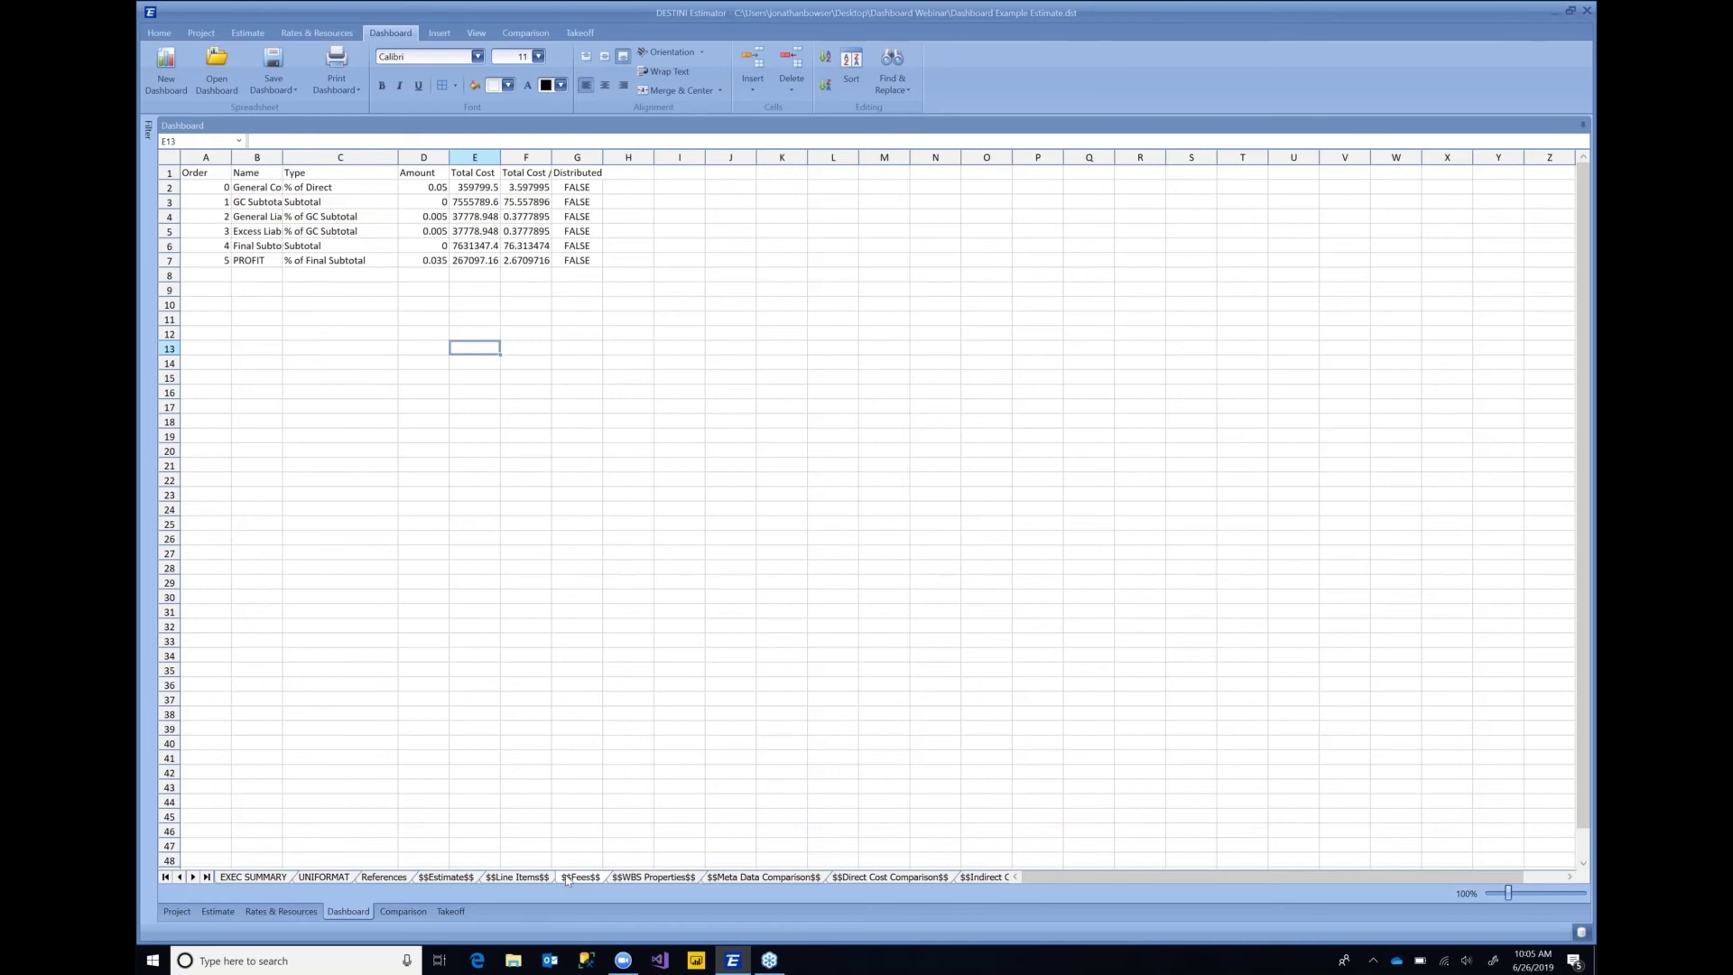
pyautogui.click(253, 877)
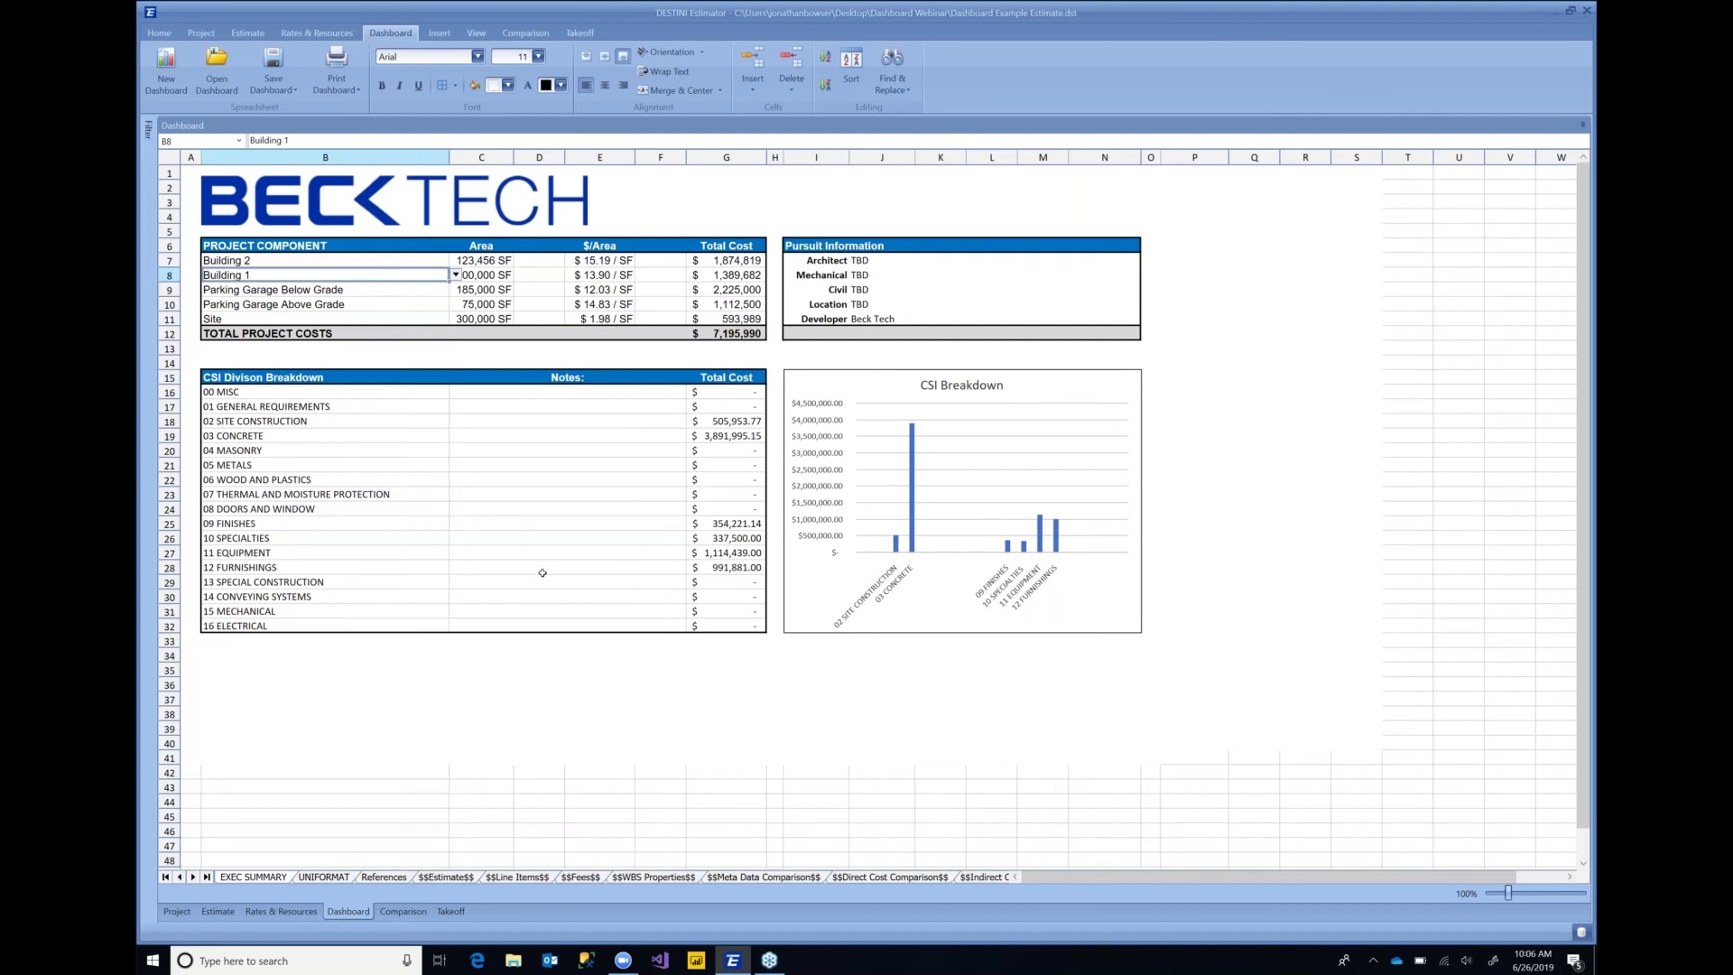
# Step: Set the Architect project property to Beck Tech and inspect its linked cell under Pursuit Information on the dashboard
pyautogui.click(177, 911)
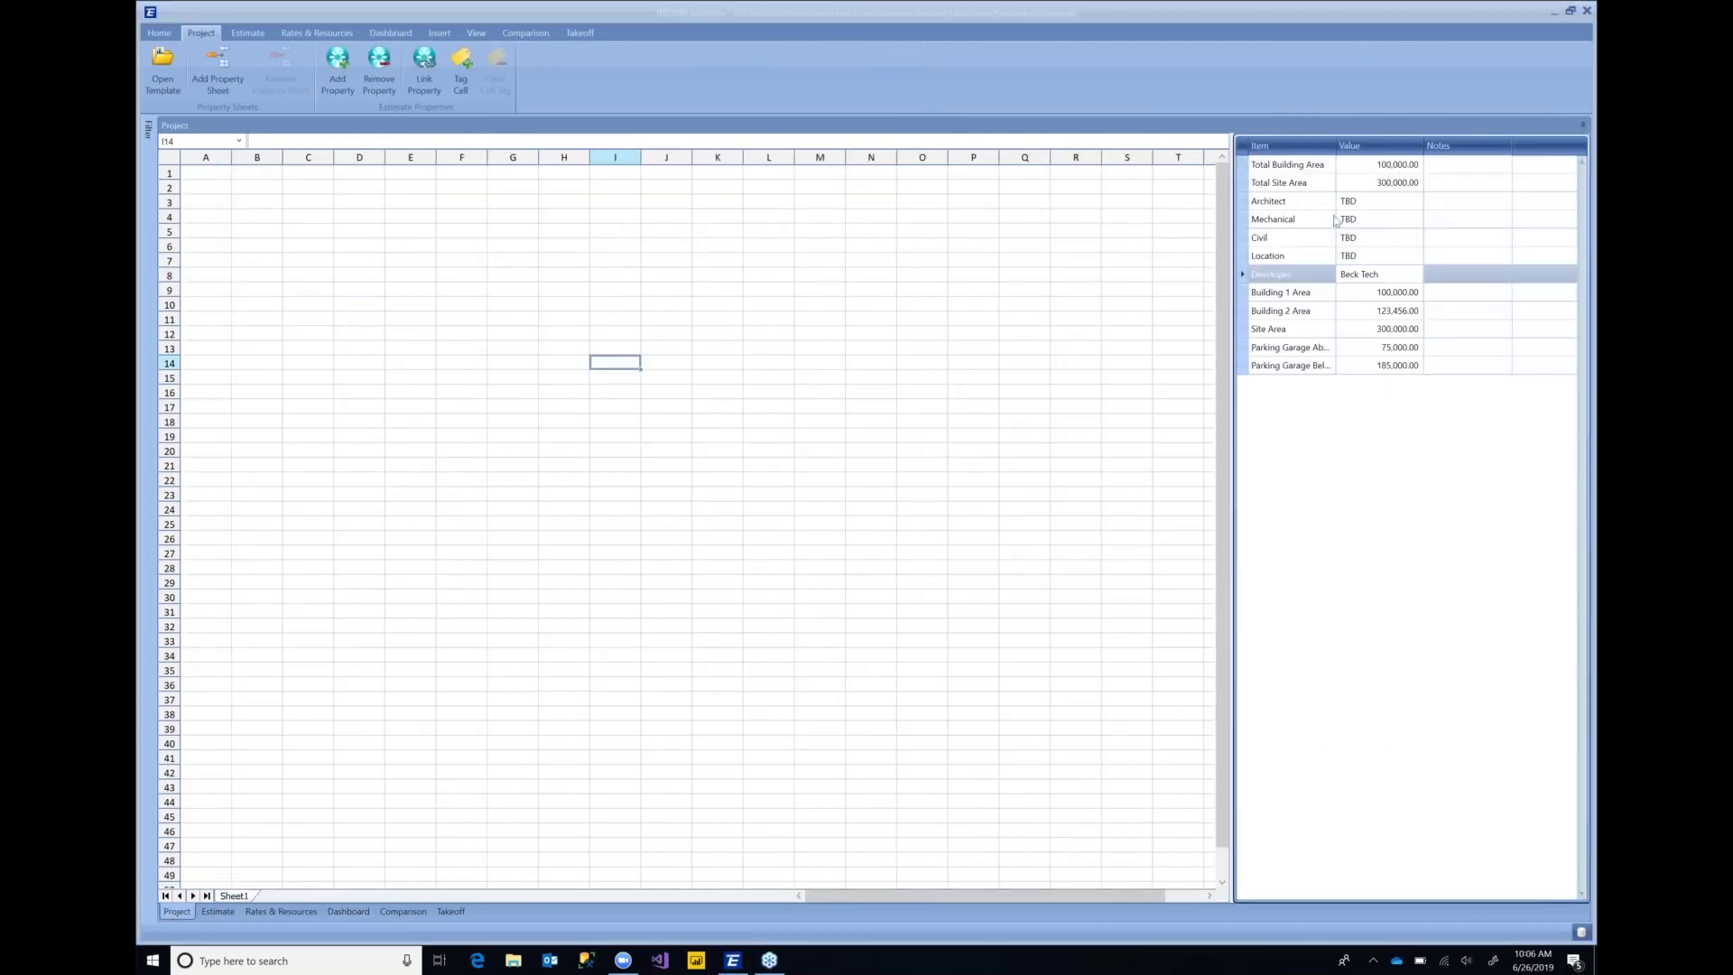
pyautogui.click(1406, 201)
pyautogui.press('BackSpace')
pyautogui.write('Beck Tech')
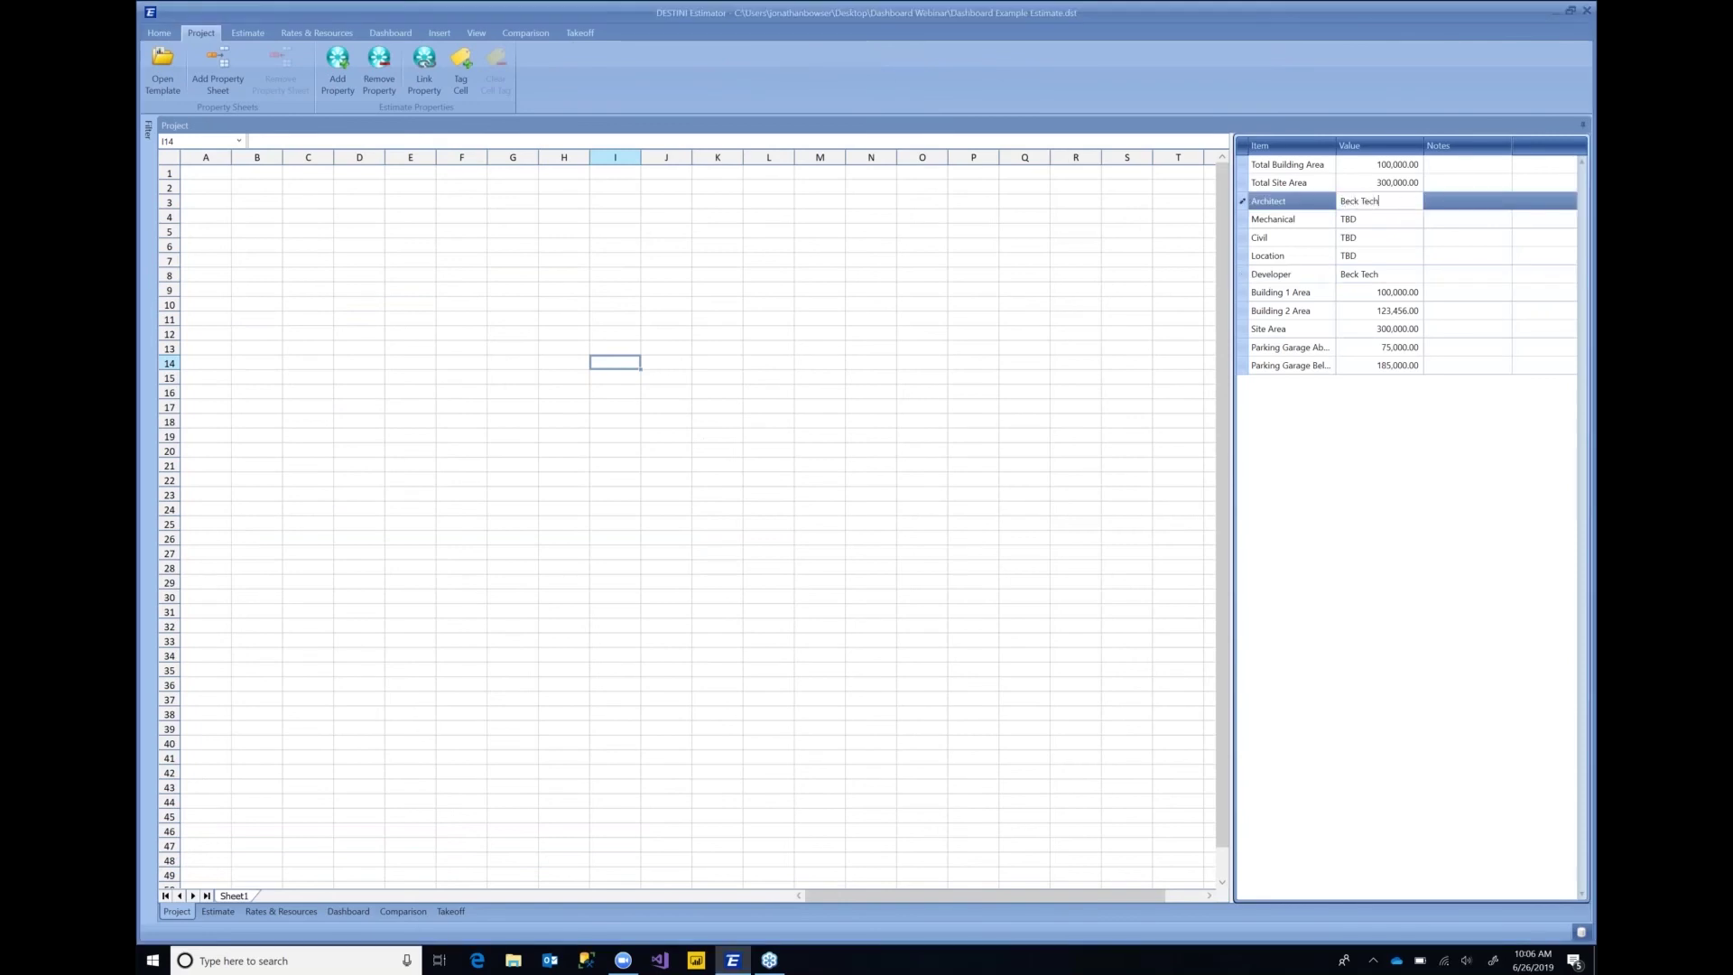
pyautogui.press('Return')
pyautogui.click(348, 912)
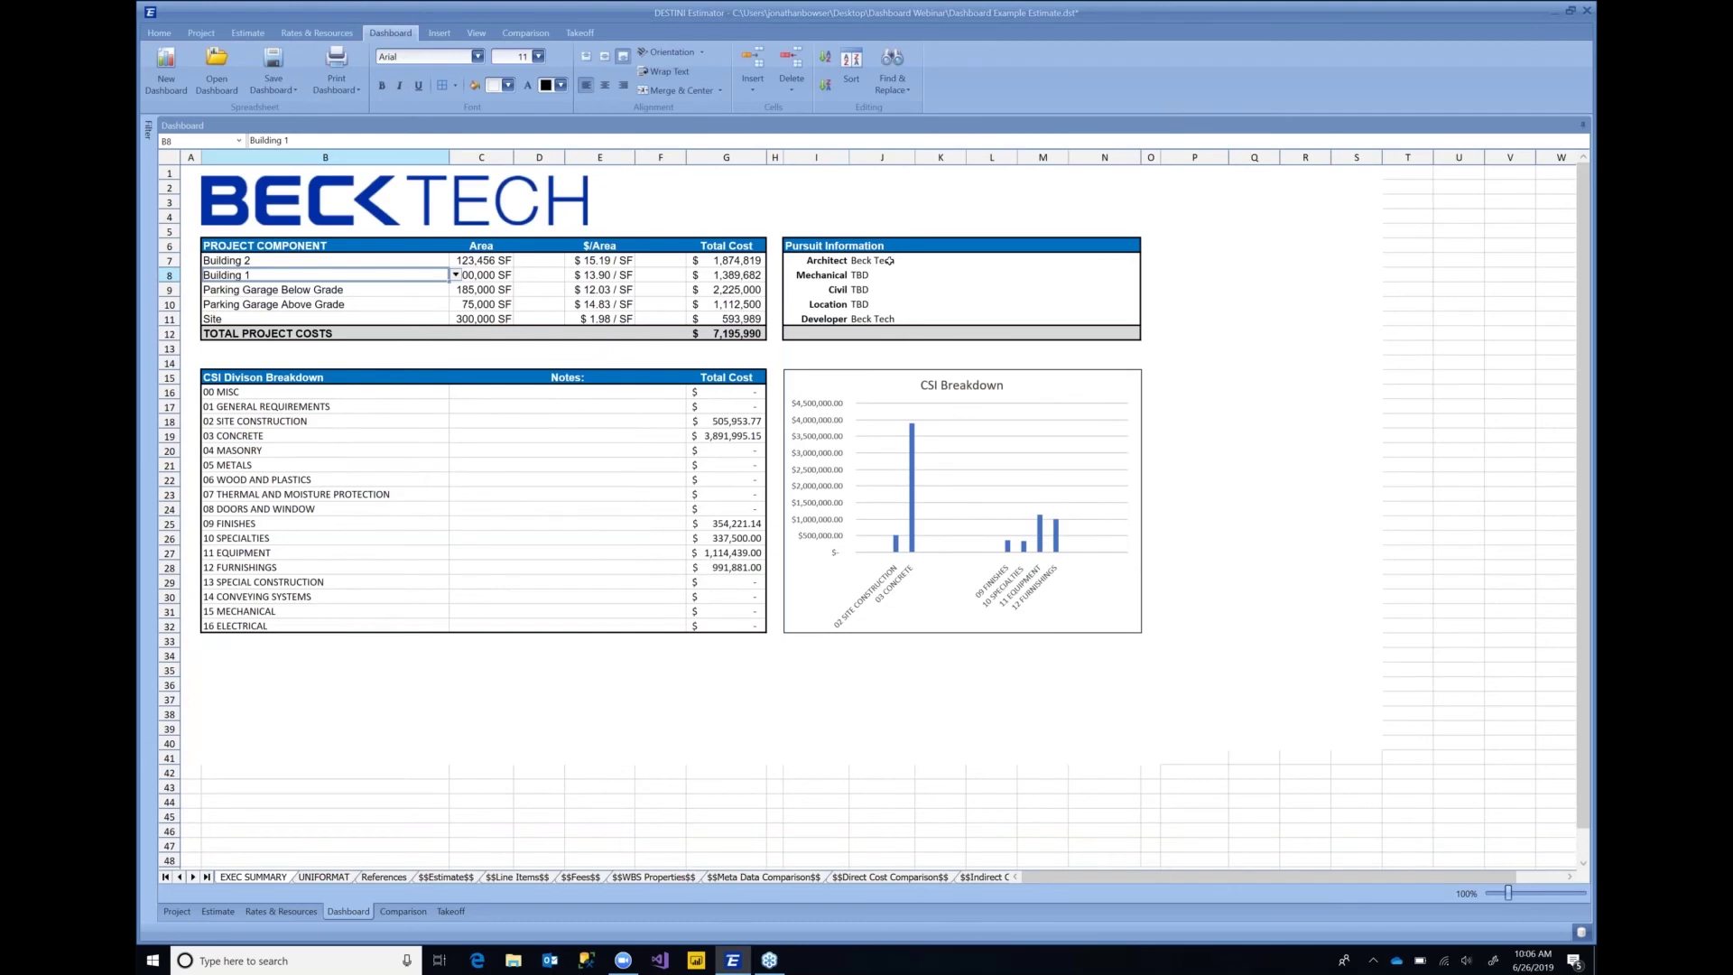
pyautogui.click(884, 261)
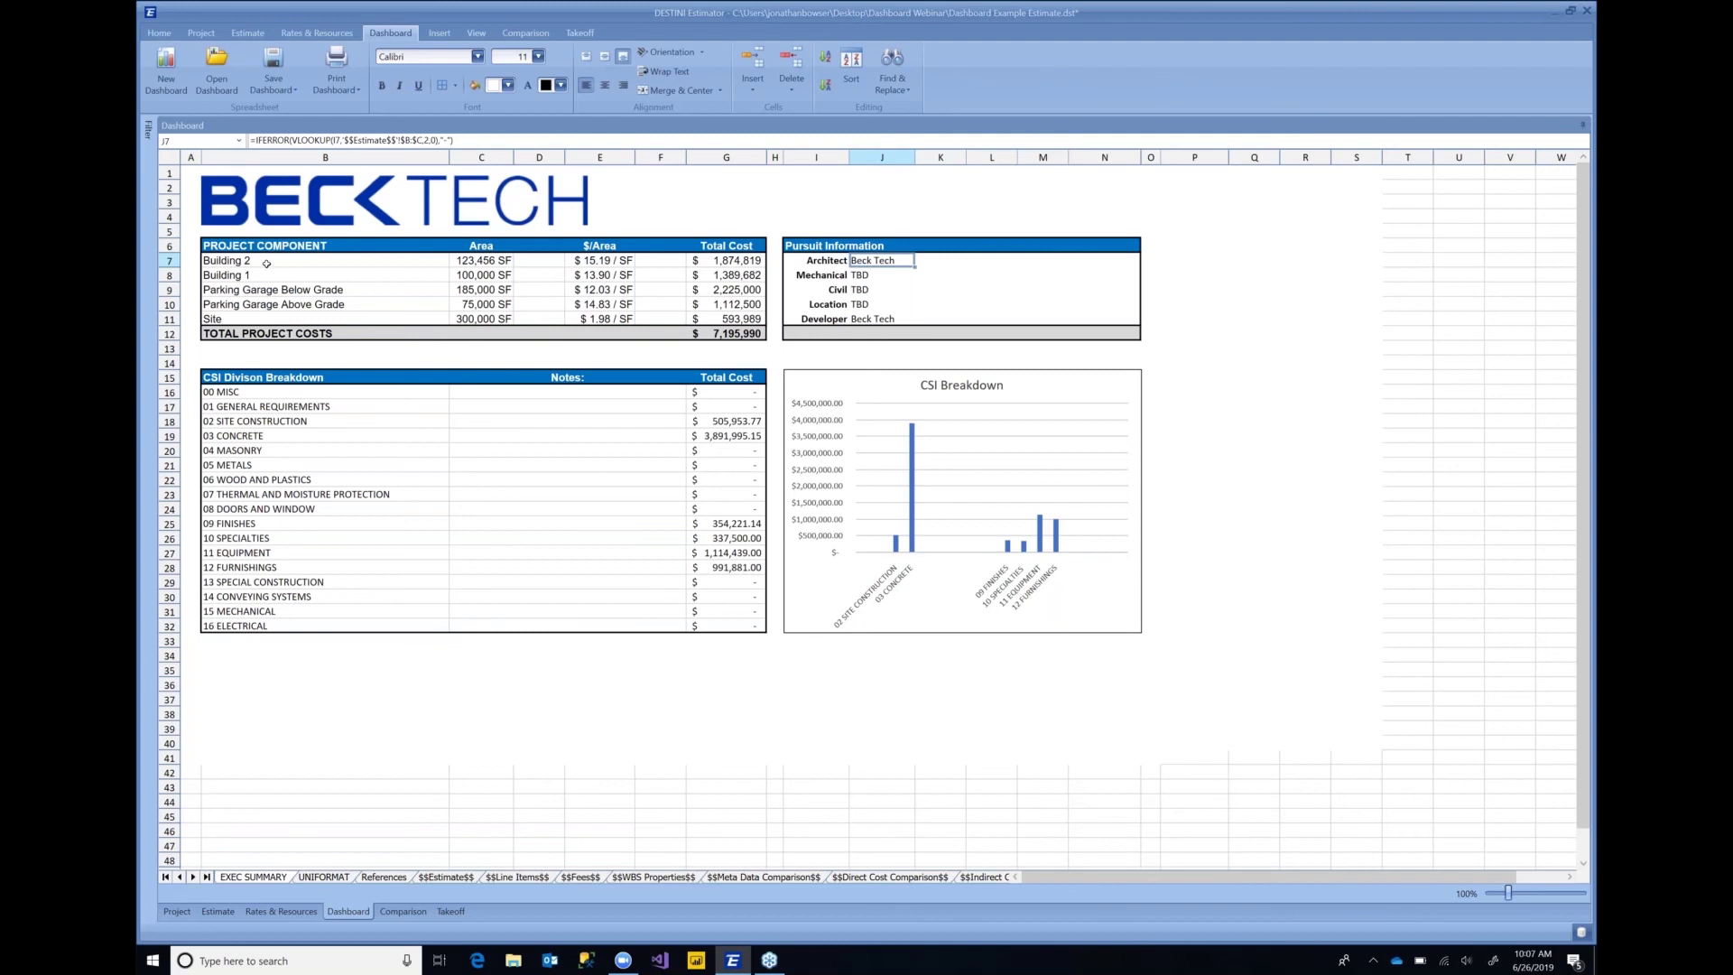
# Step: Change the first project component to Building 1 and the second to Building 2, and inspect the second row's formulas
pyautogui.click(346, 260)
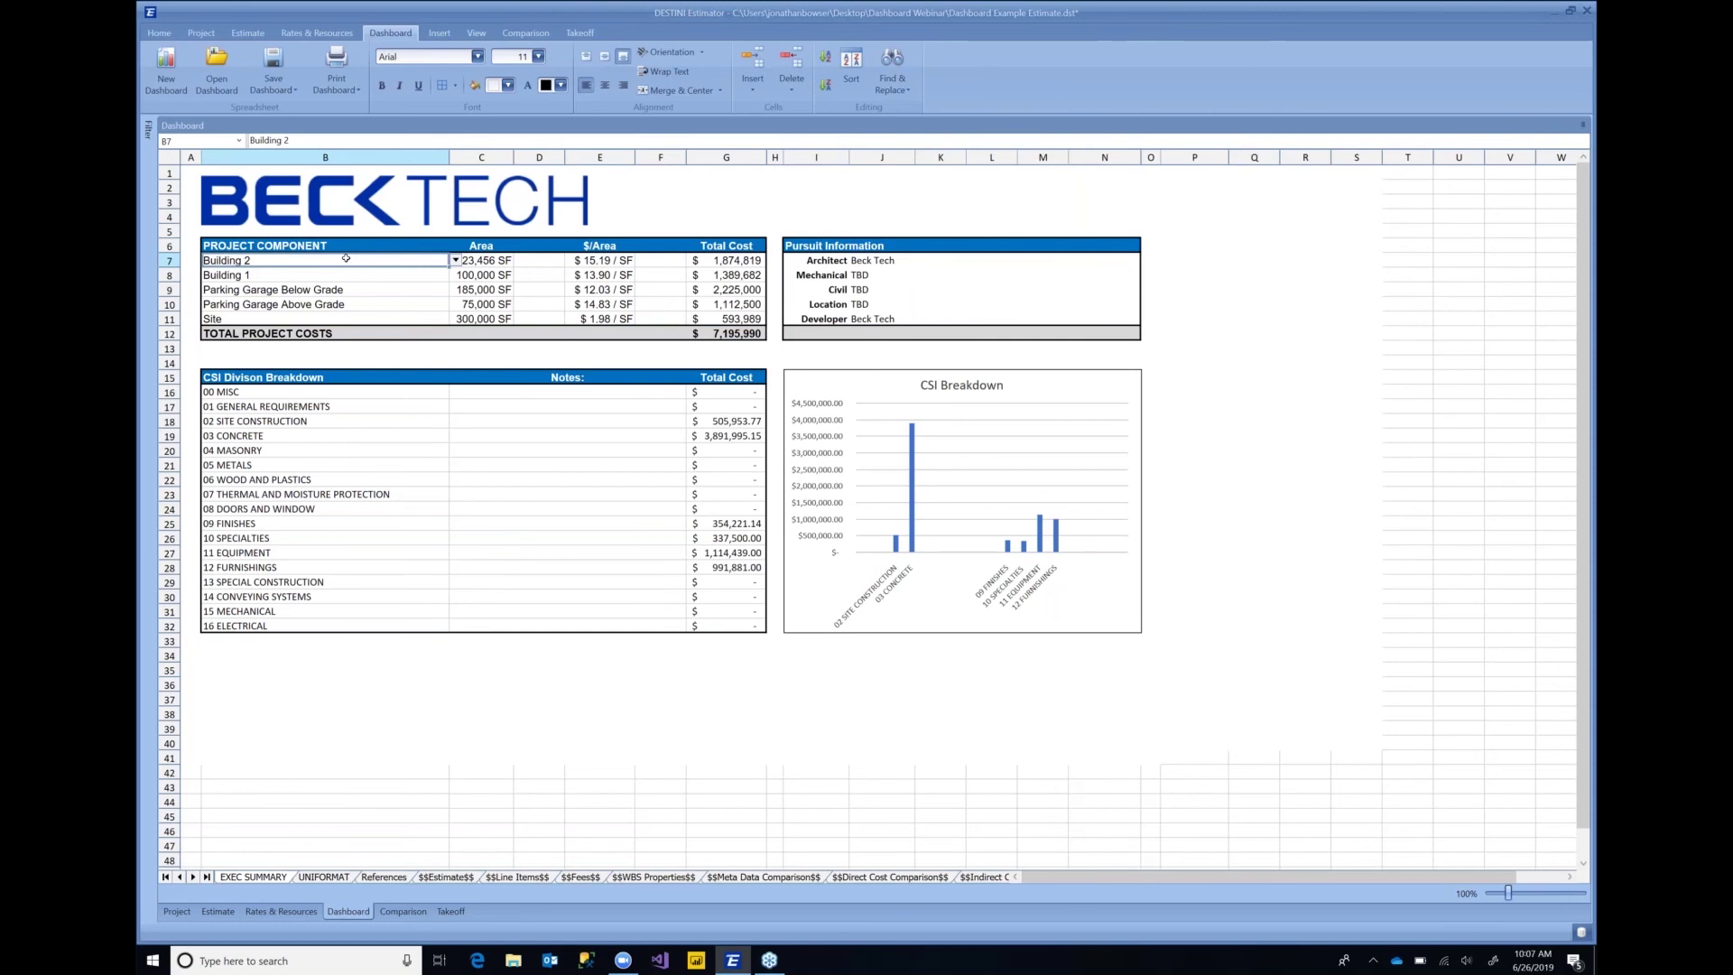
pyautogui.click(455, 259)
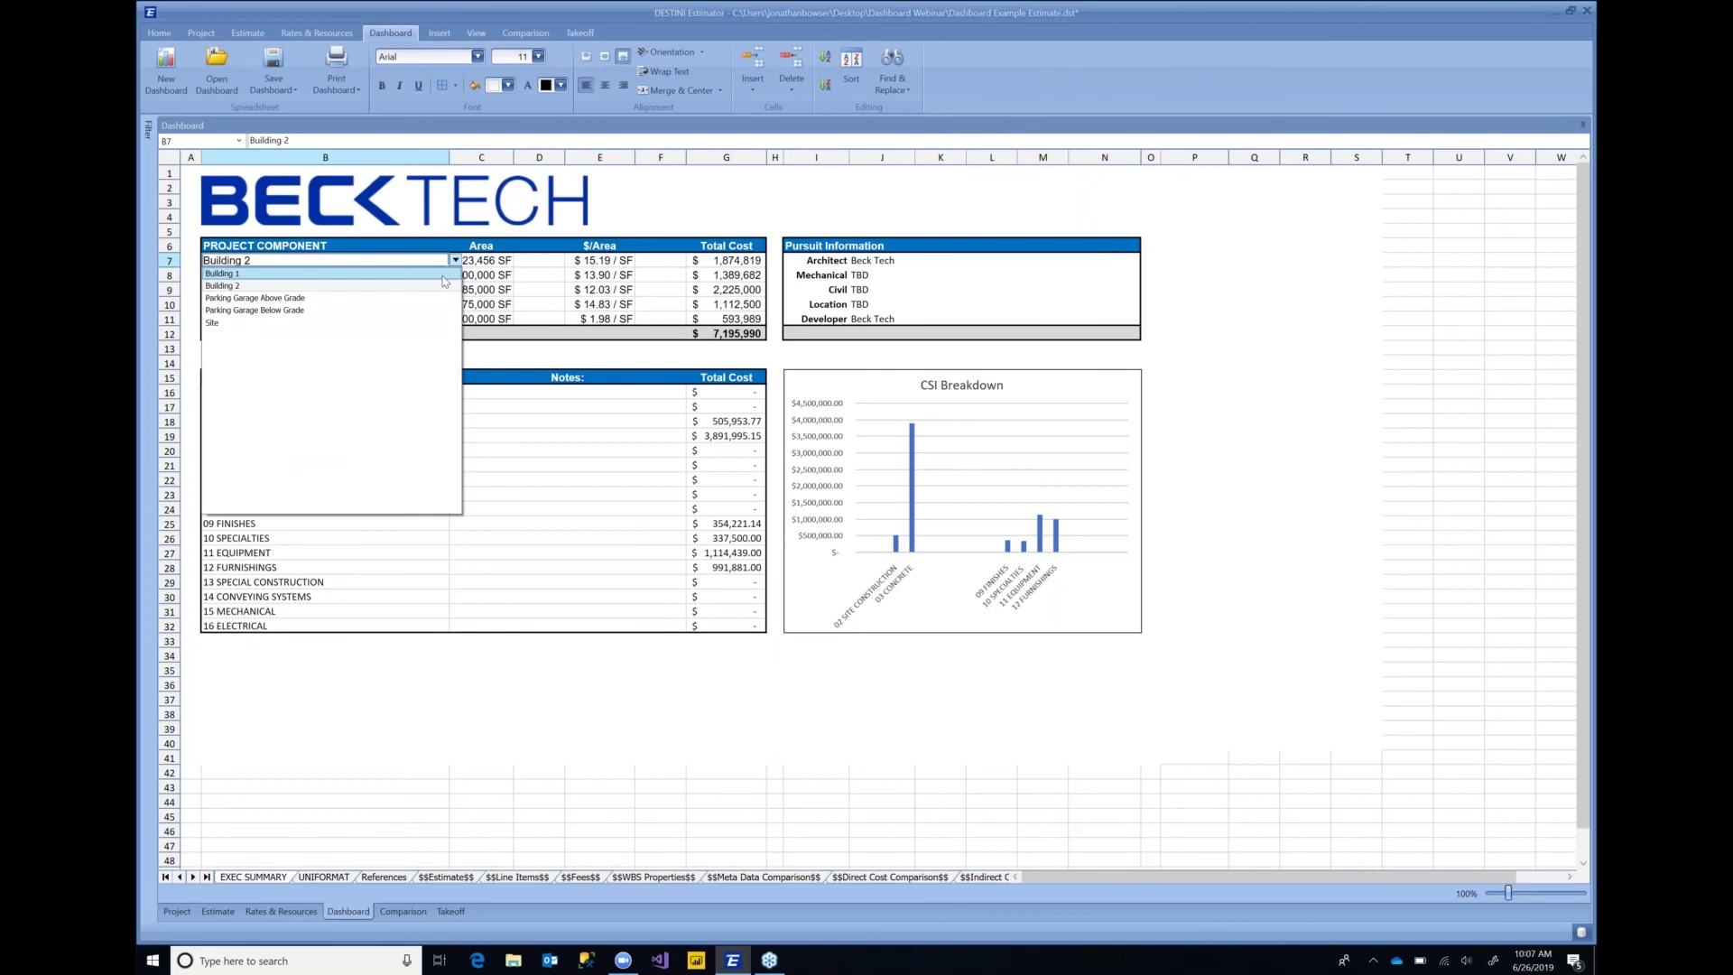
pyautogui.click(442, 277)
pyautogui.click(454, 278)
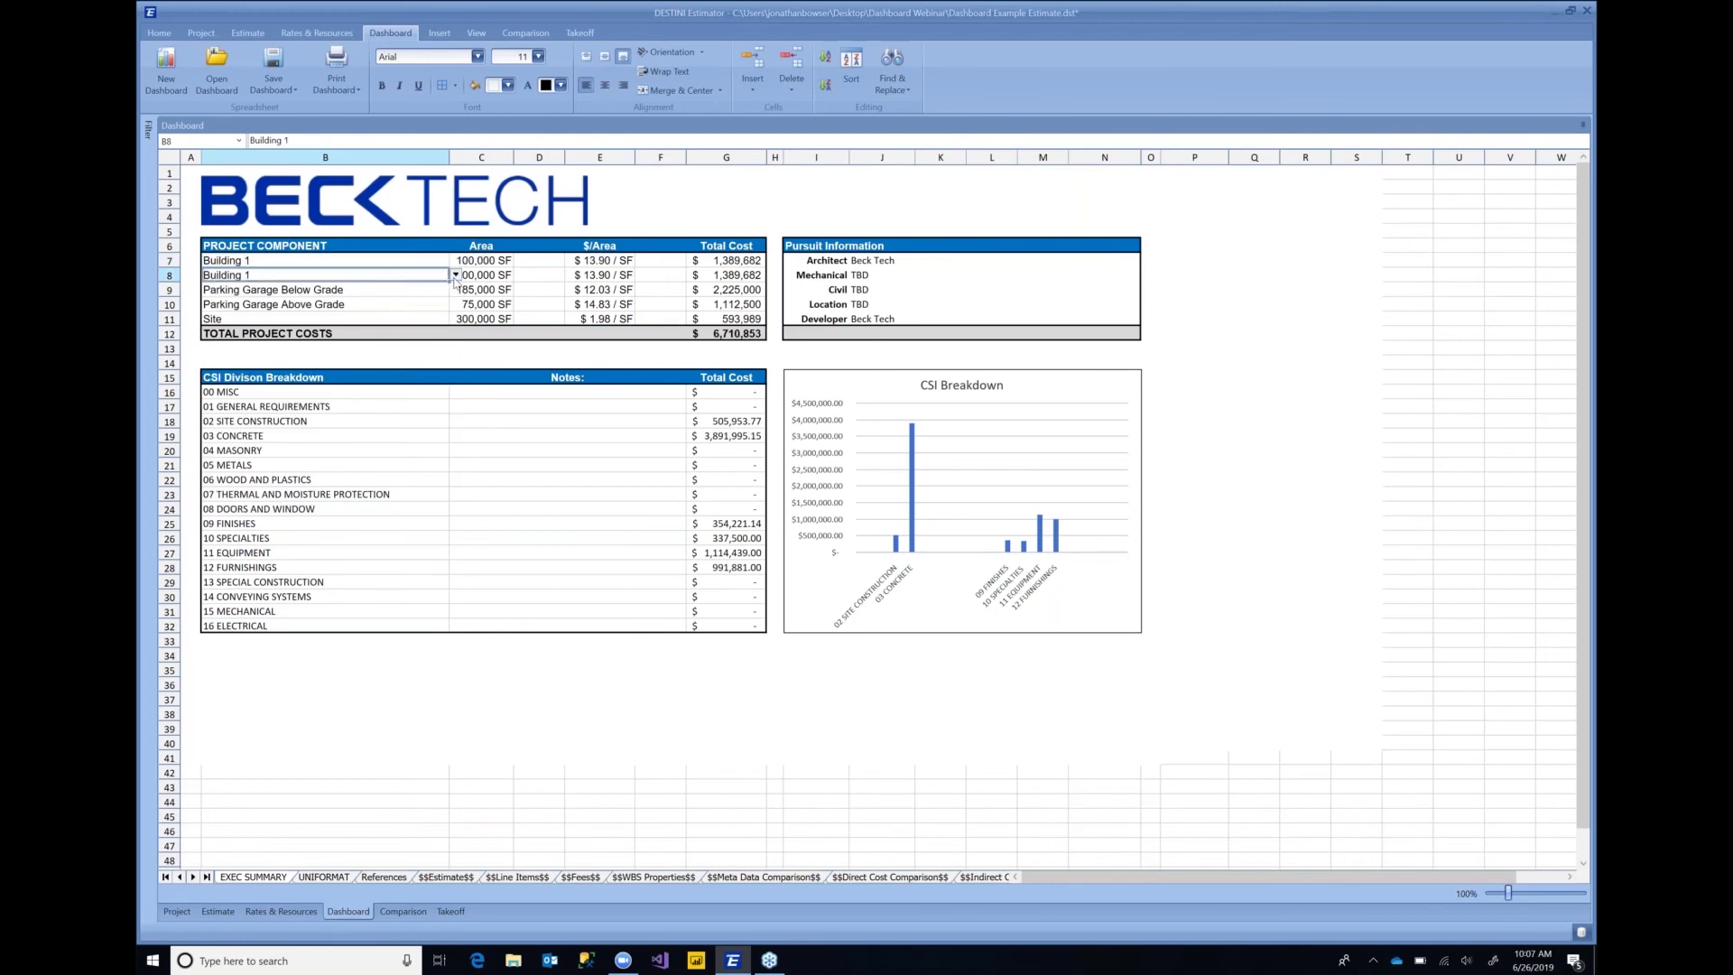
pyautogui.click(456, 276)
pyautogui.click(370, 300)
pyautogui.click(496, 273)
pyautogui.click(590, 275)
pyautogui.click(712, 276)
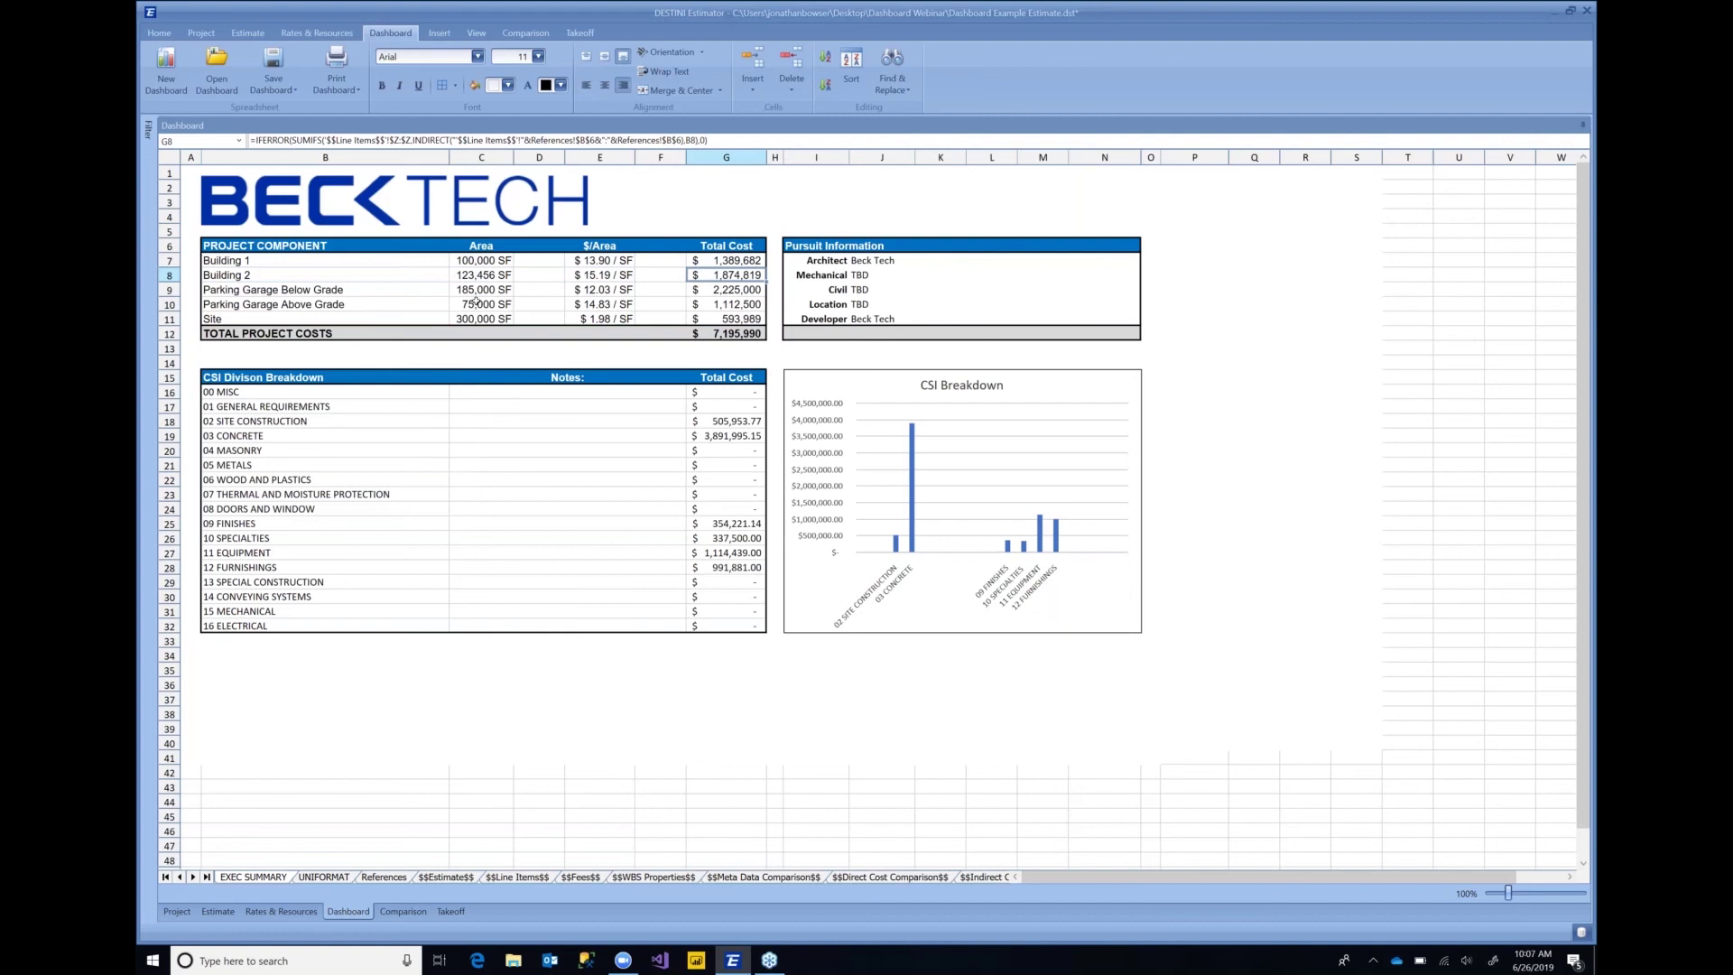
# Step: Change the third project component to Parking Garage Above Grade and the fourth to Parking Garage Below Grade, checking their area and cost formulas
pyautogui.click(372, 293)
pyautogui.click(481, 289)
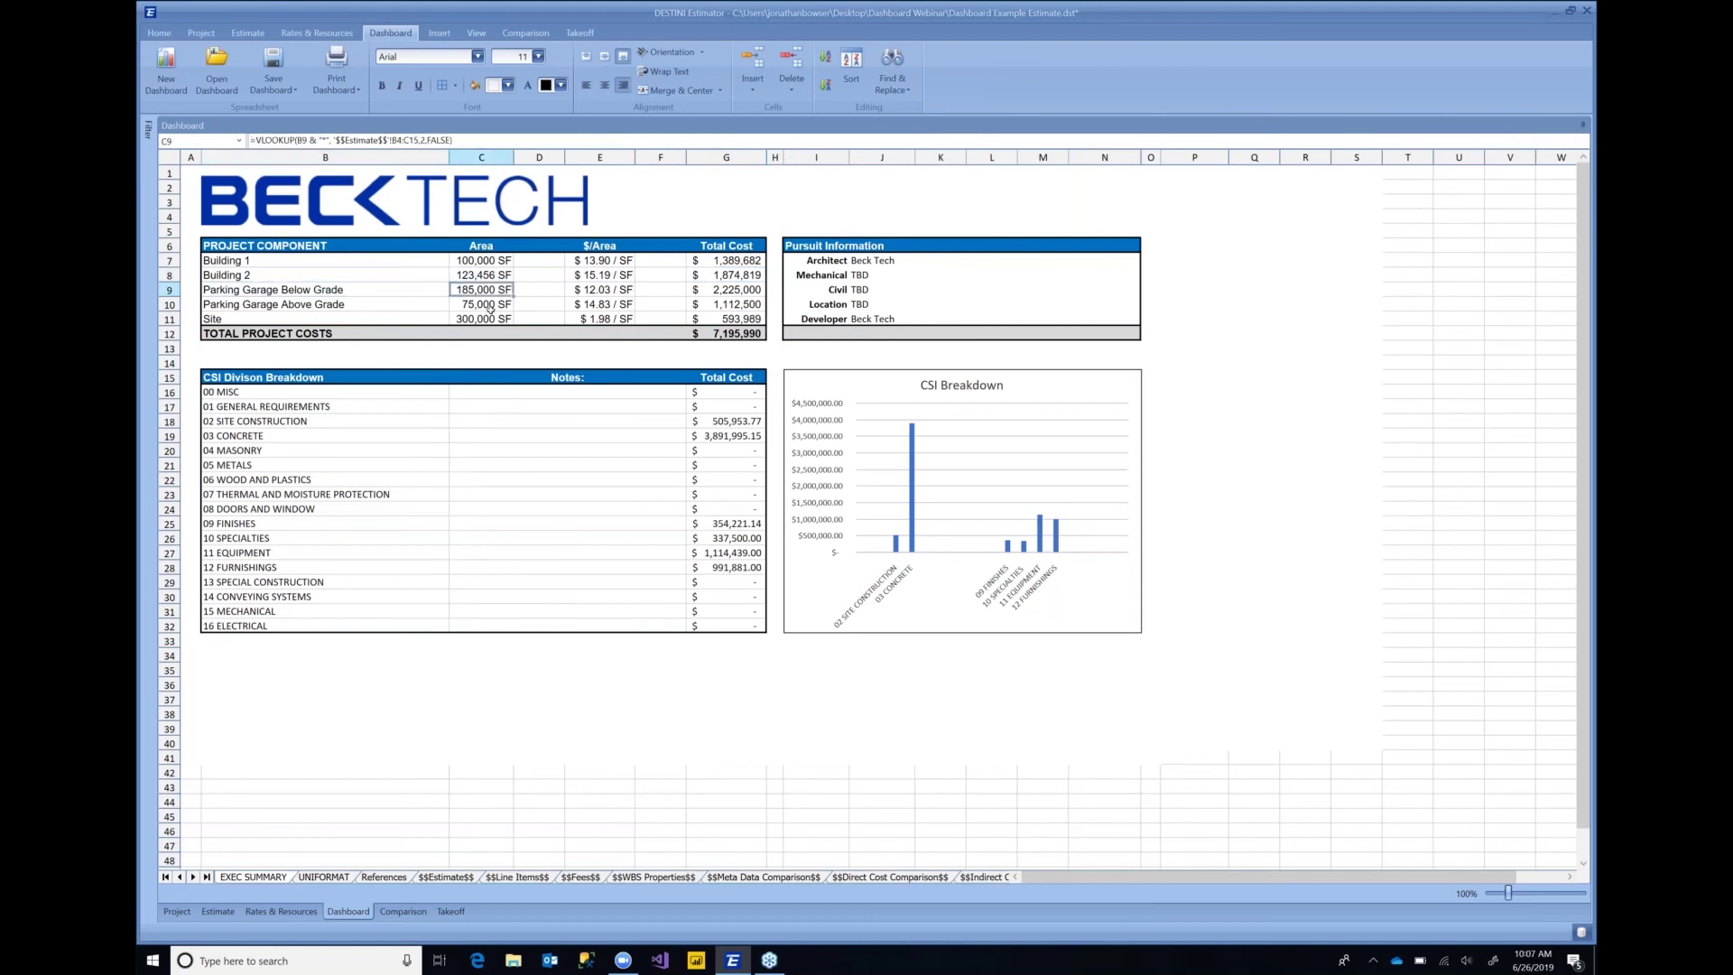
pyautogui.click(385, 290)
pyautogui.click(455, 290)
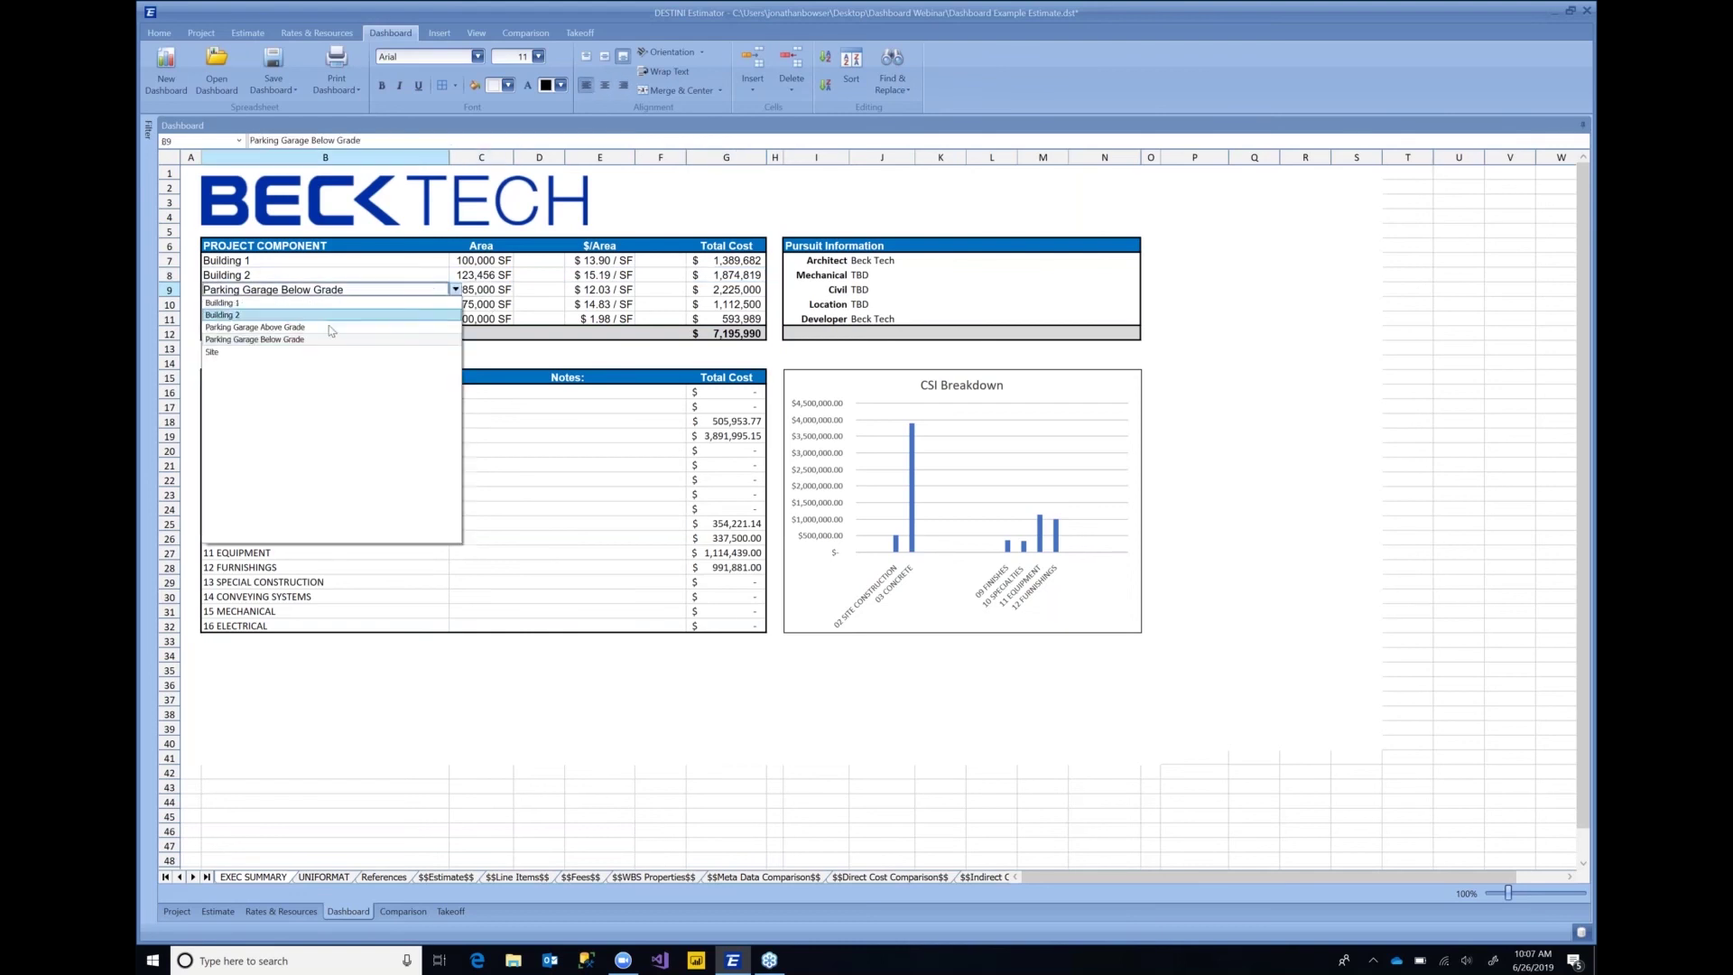
pyautogui.click(330, 329)
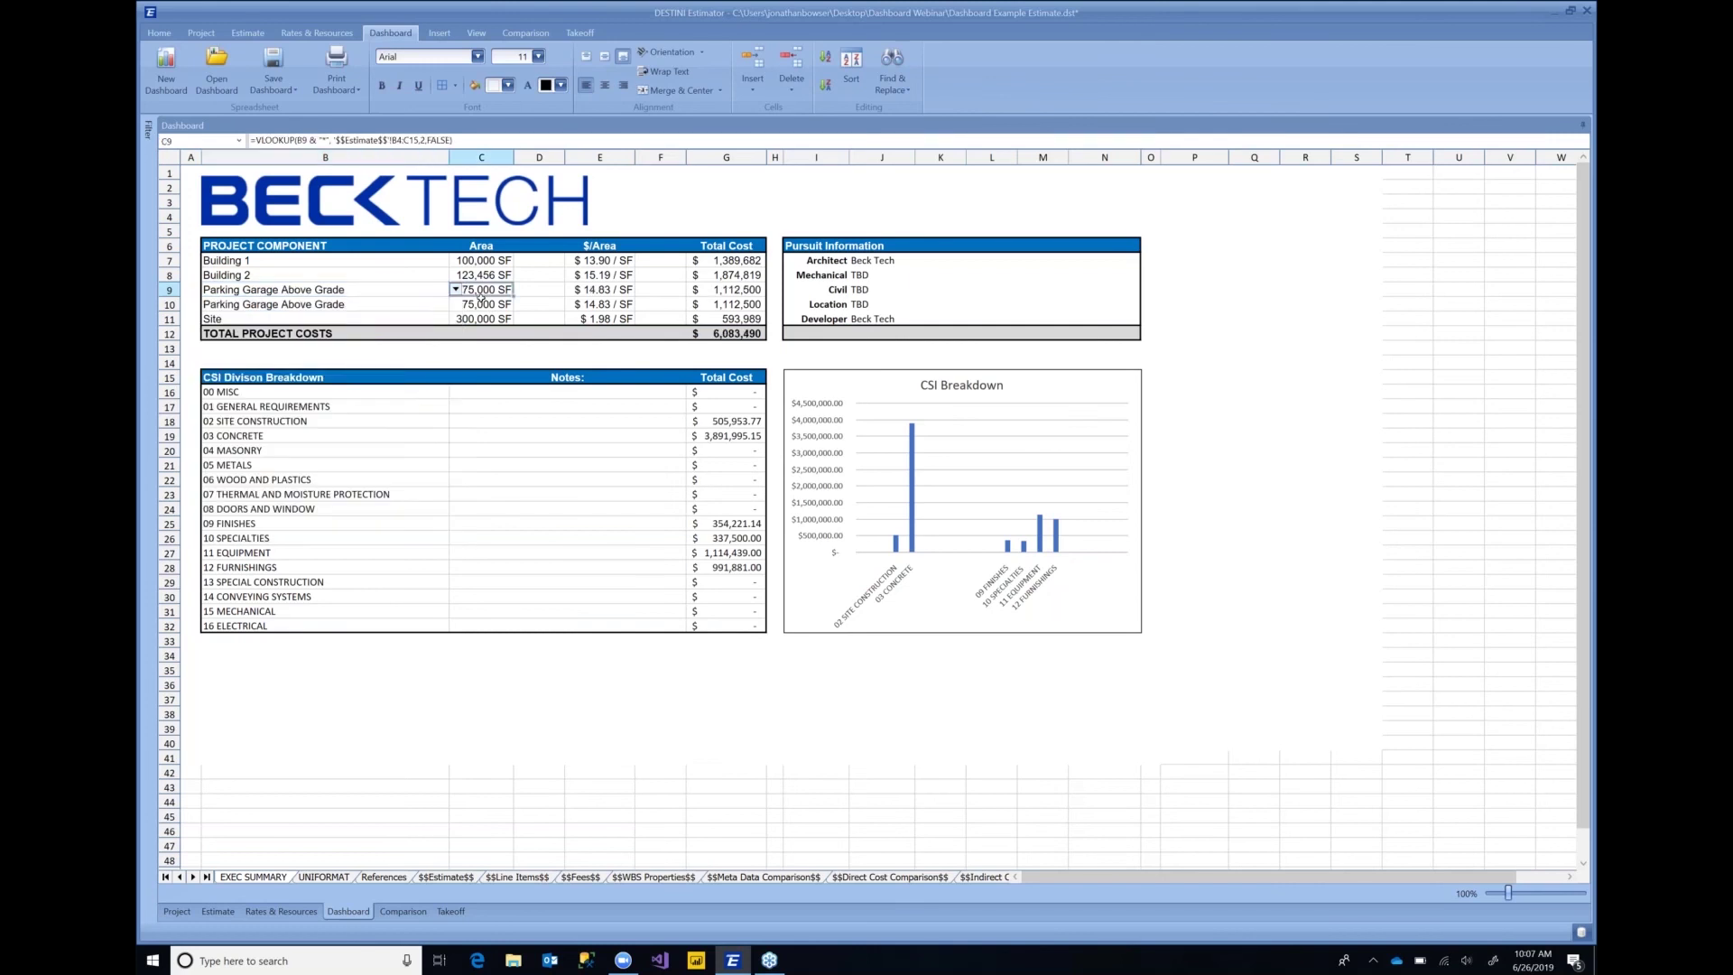
pyautogui.click(432, 309)
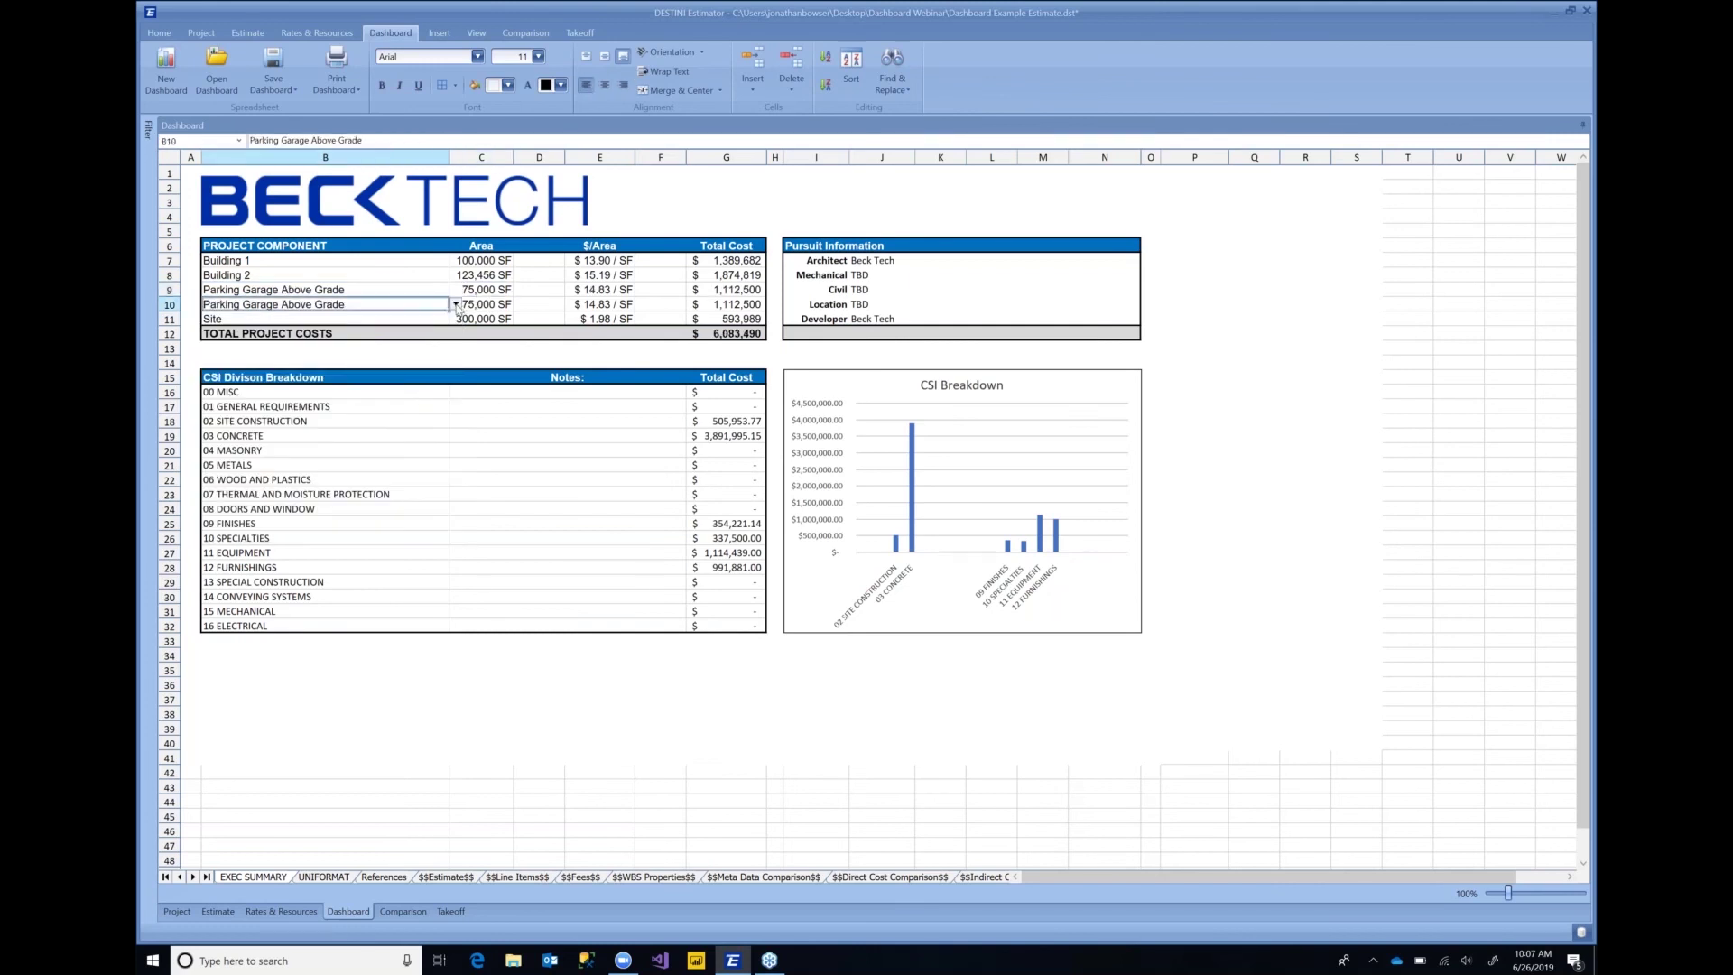
pyautogui.click(454, 304)
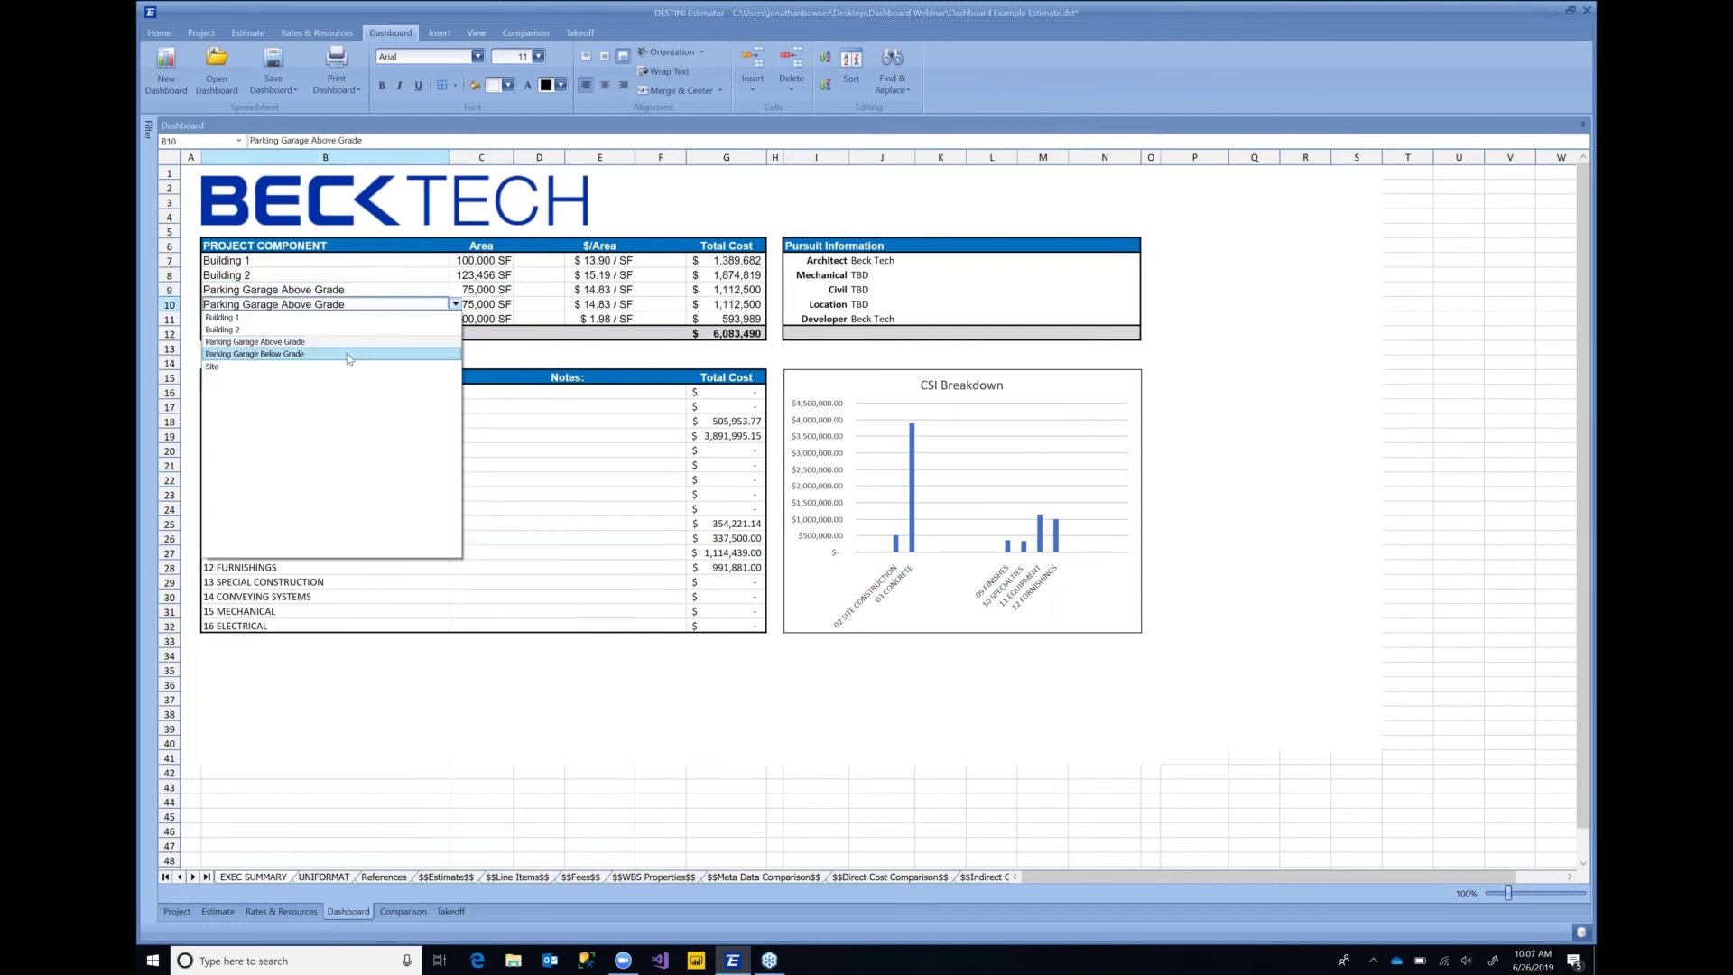
pyautogui.click(348, 354)
pyautogui.click(407, 293)
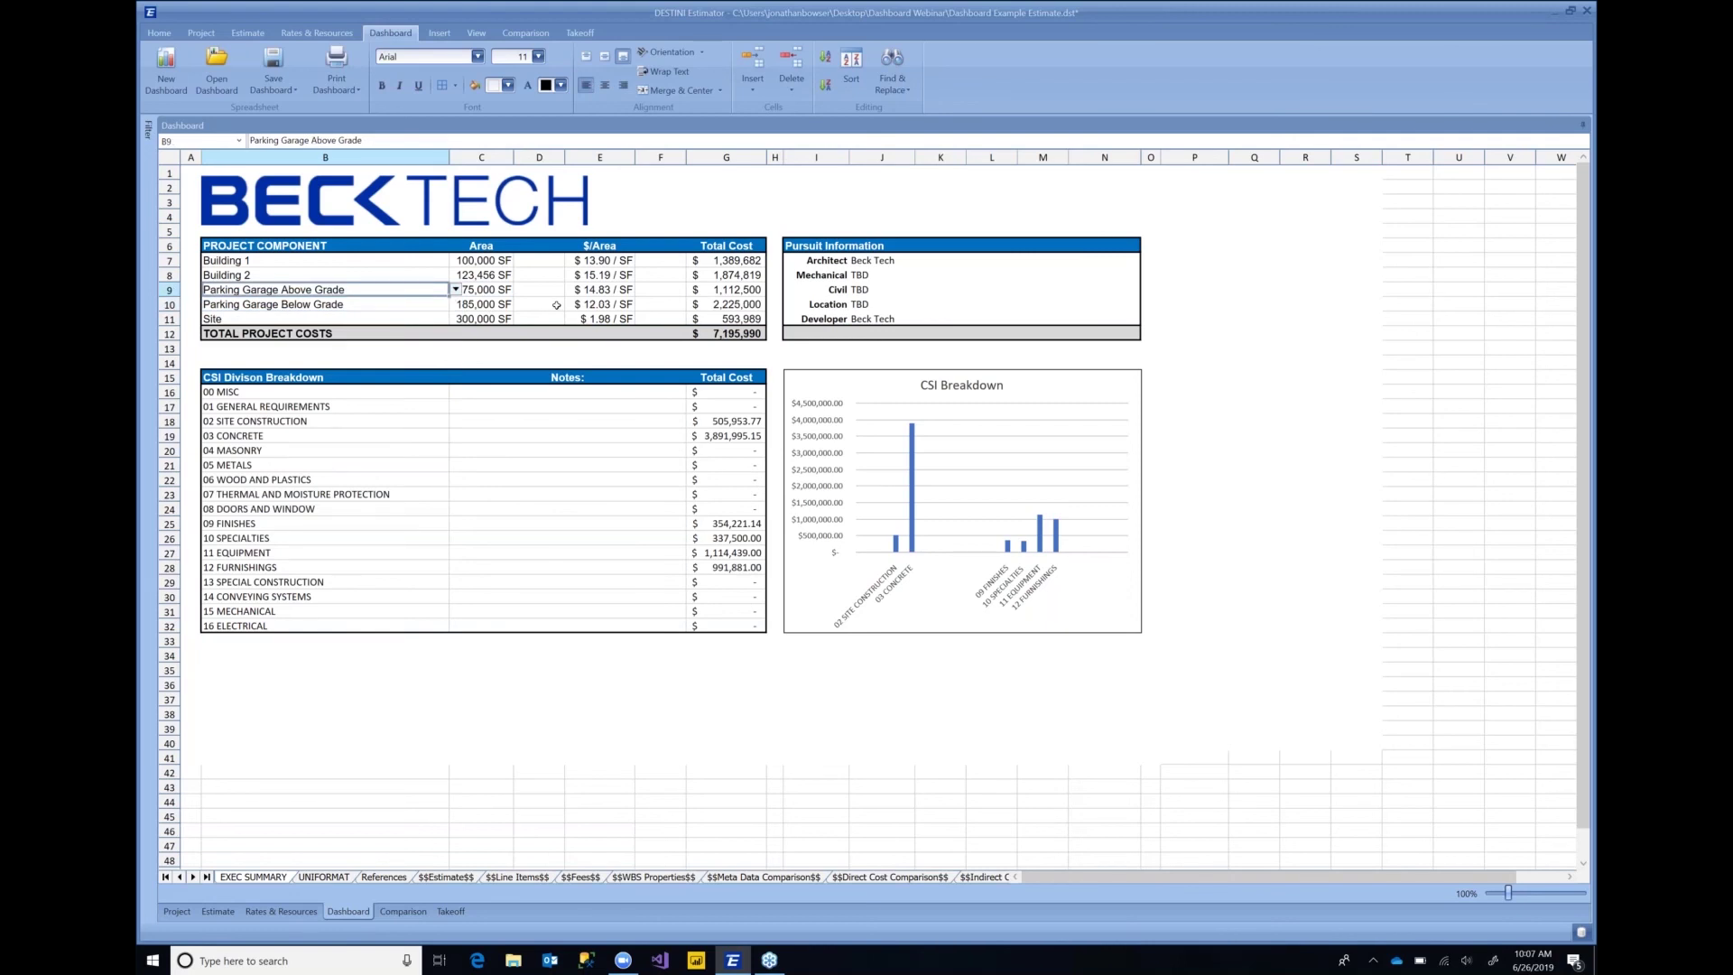
pyautogui.click(489, 306)
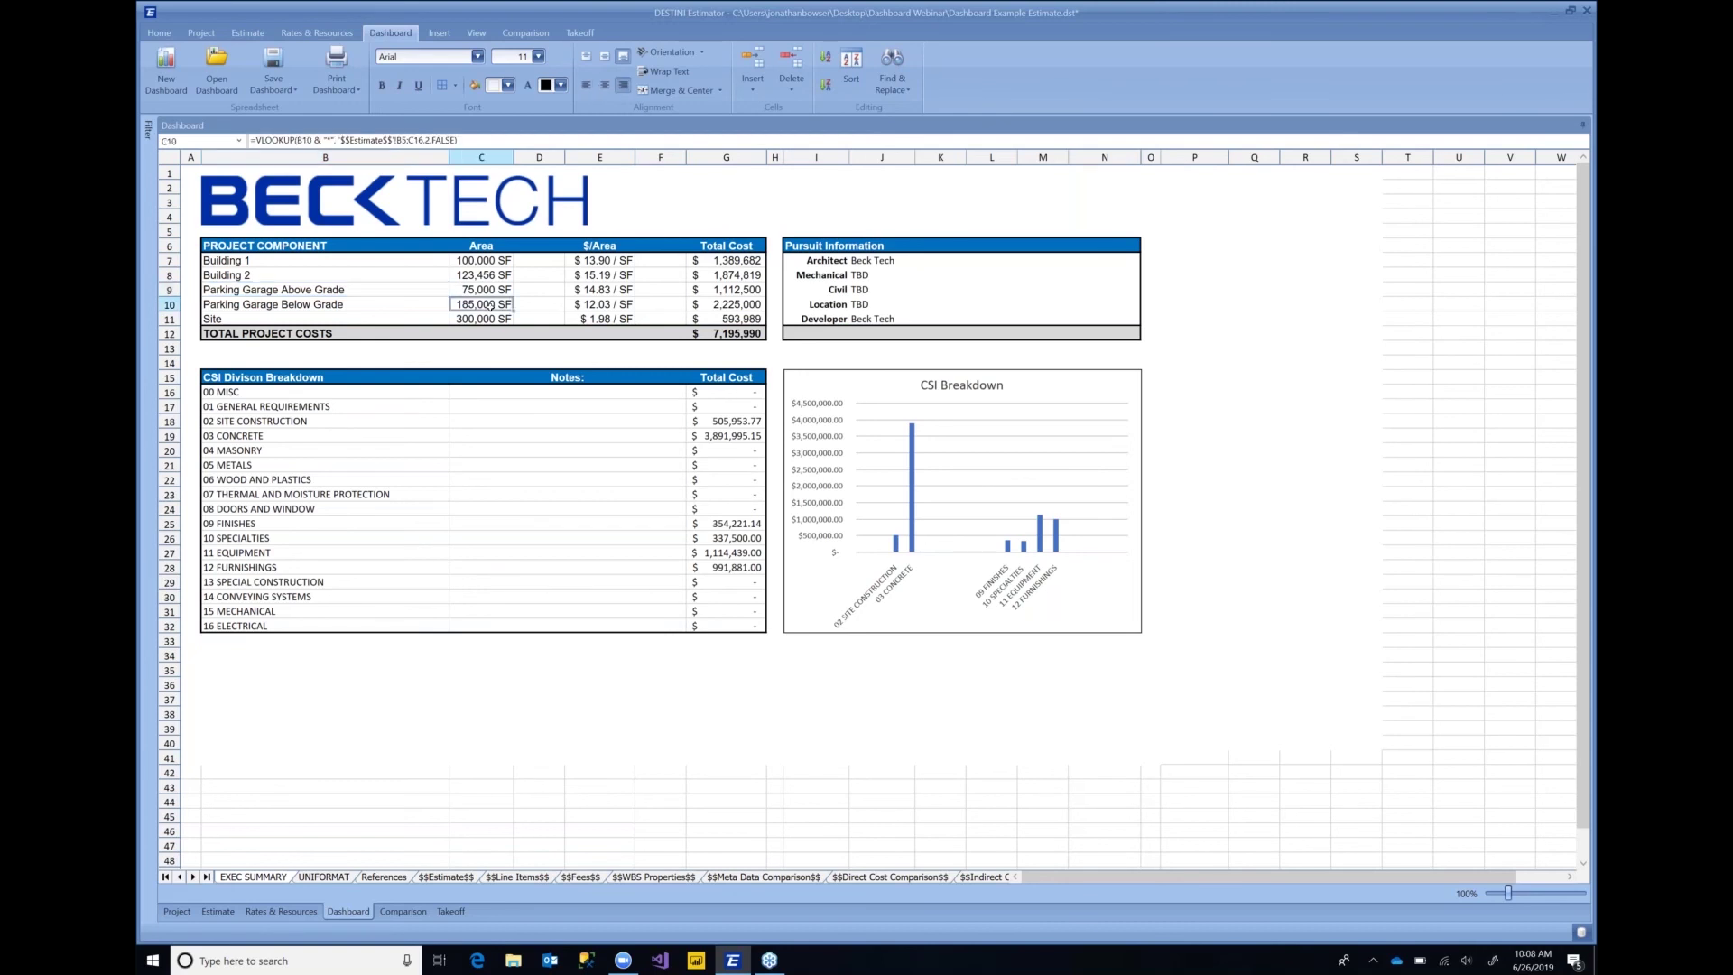
pyautogui.click(714, 306)
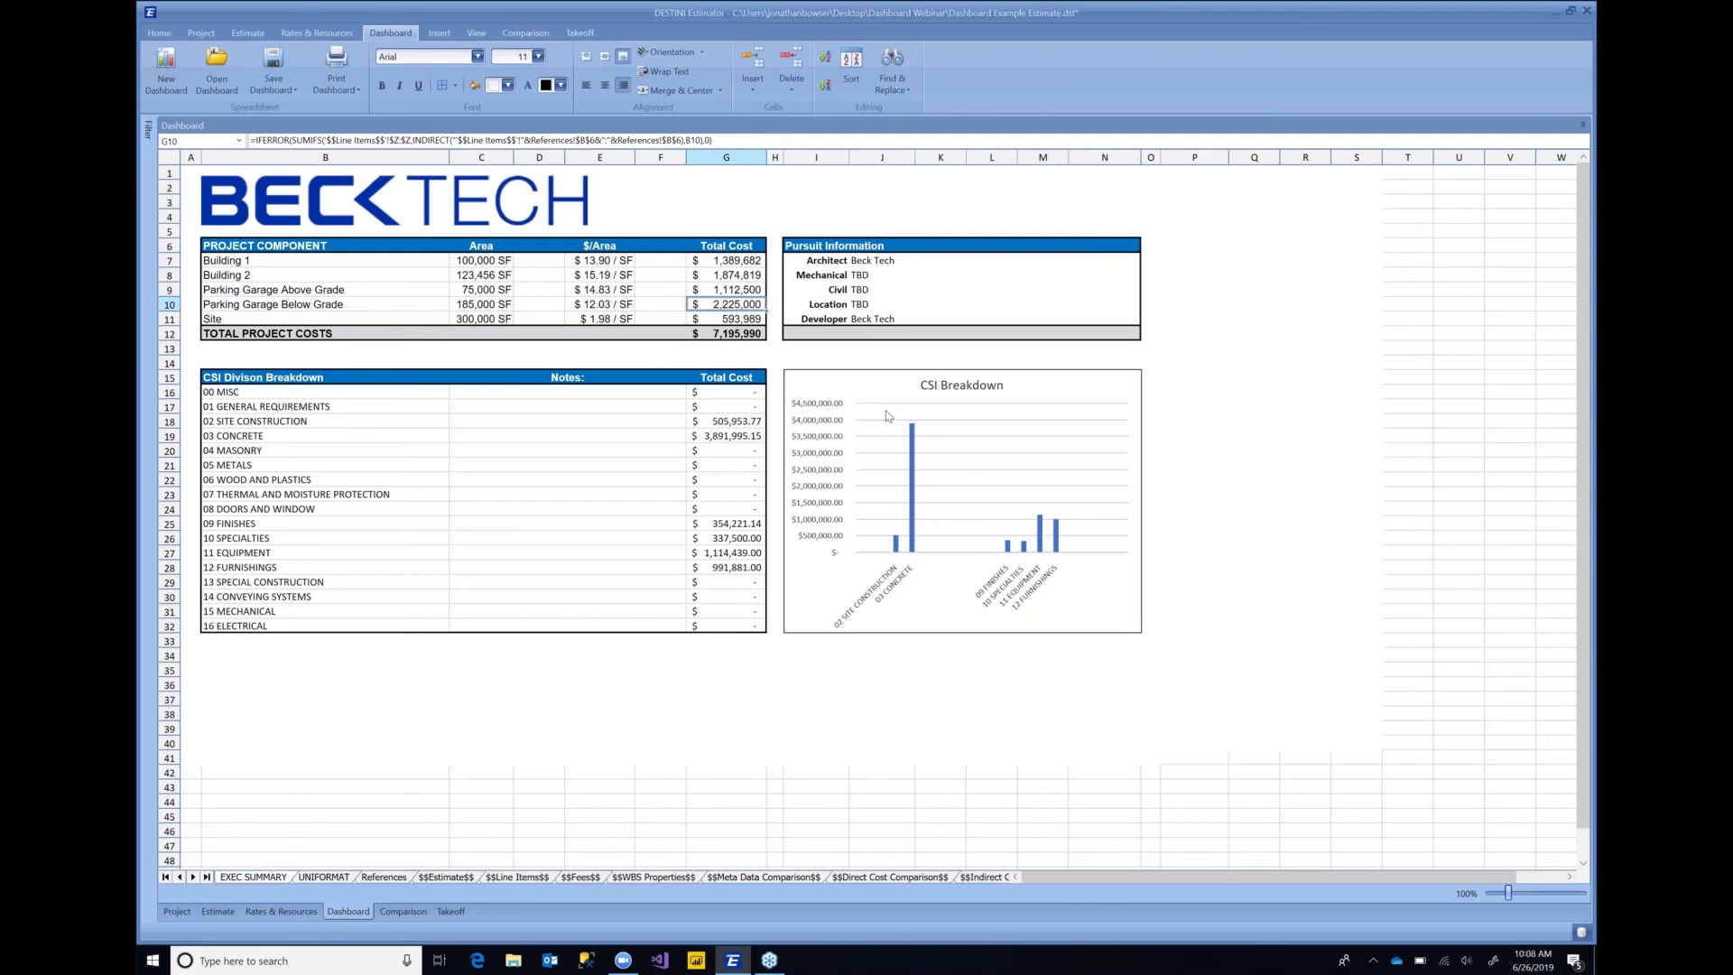
# Step: Examine the building column headings on the UNIFORMAT sheet and return to the EXEC SUMMARY sheet
pyautogui.click(326, 877)
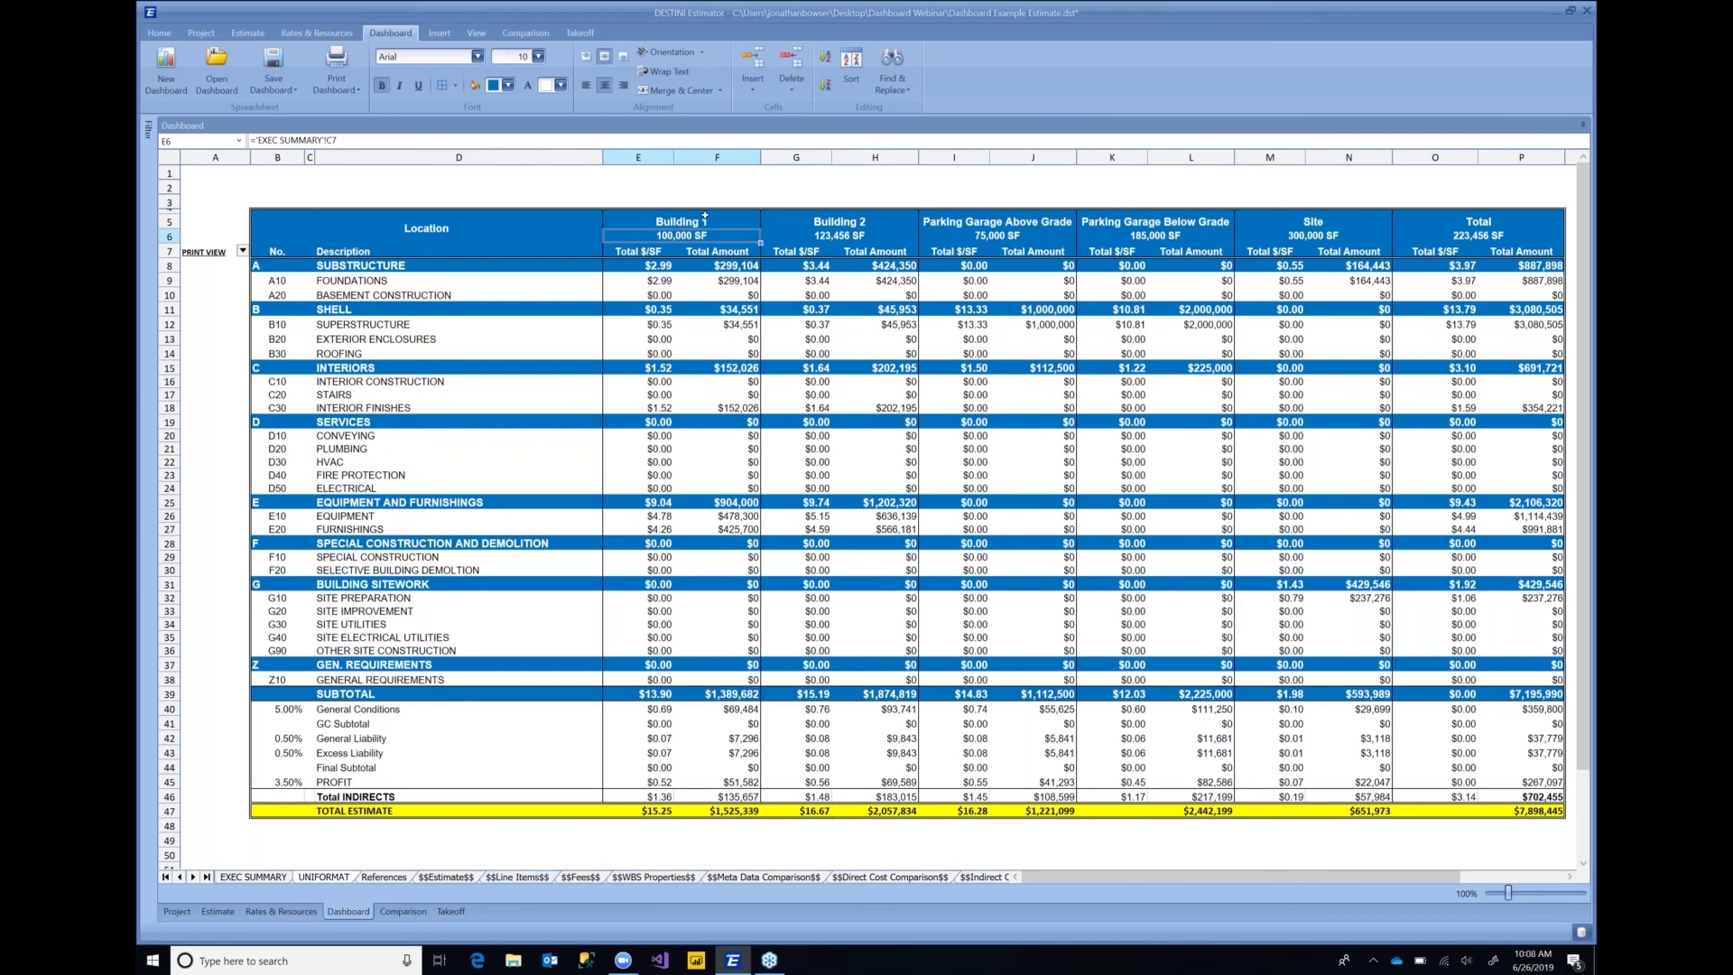
pyautogui.click(824, 222)
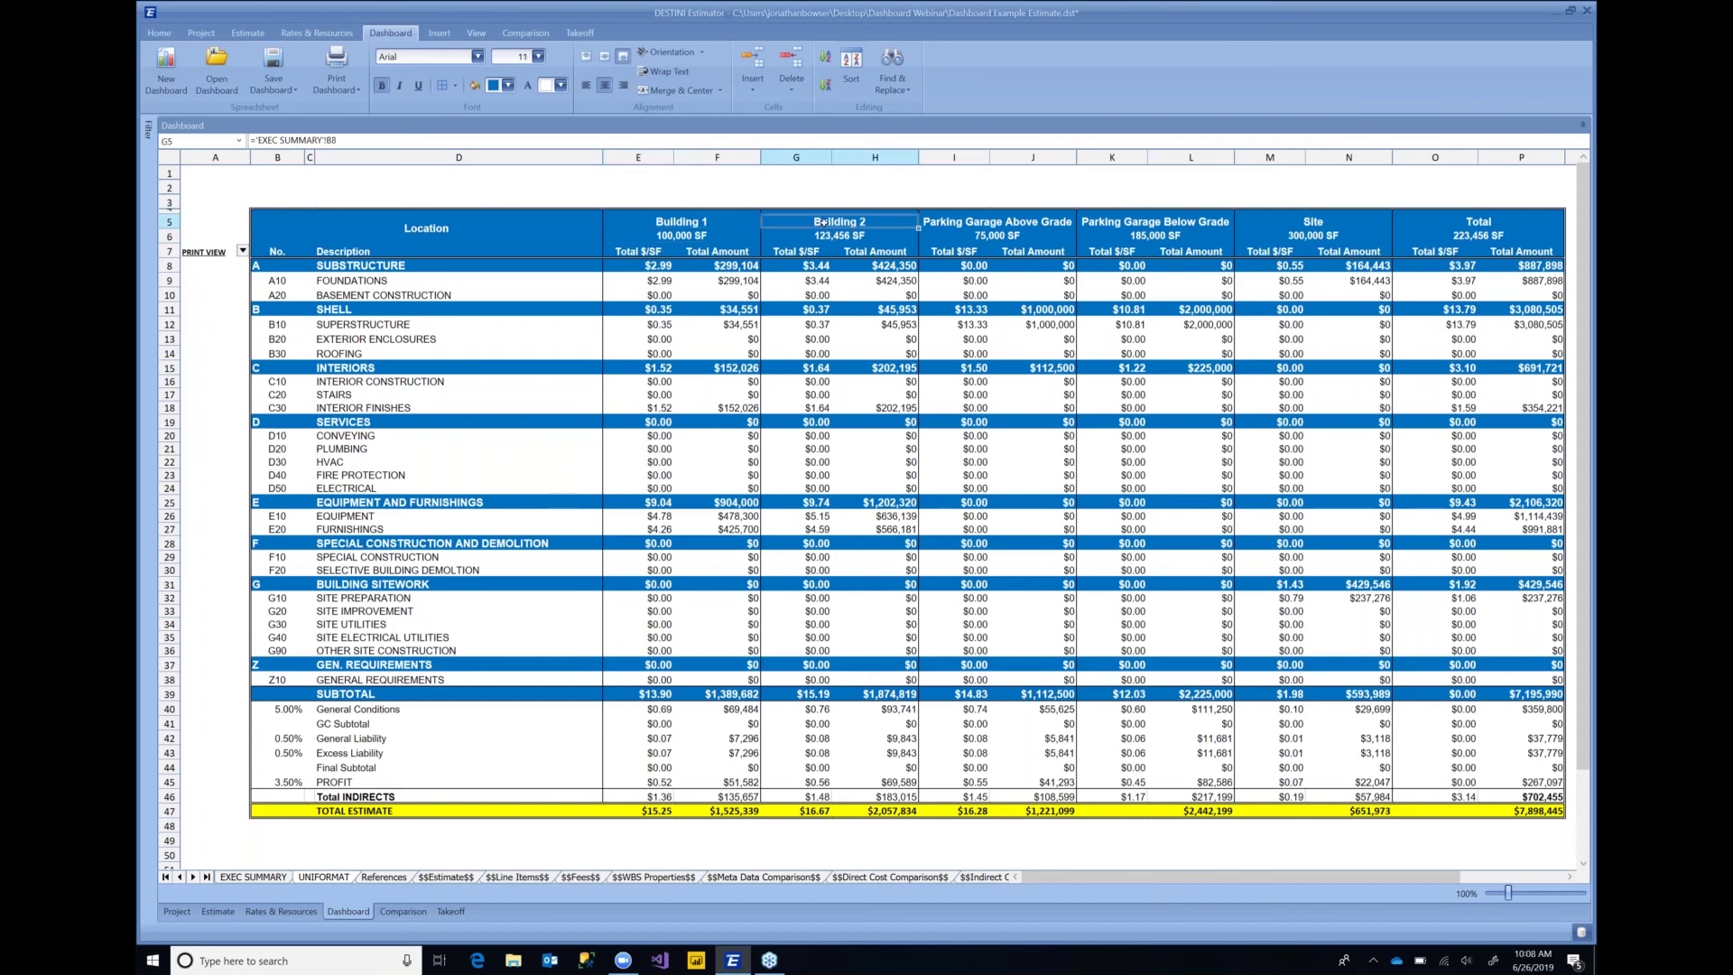
pyautogui.click(246, 877)
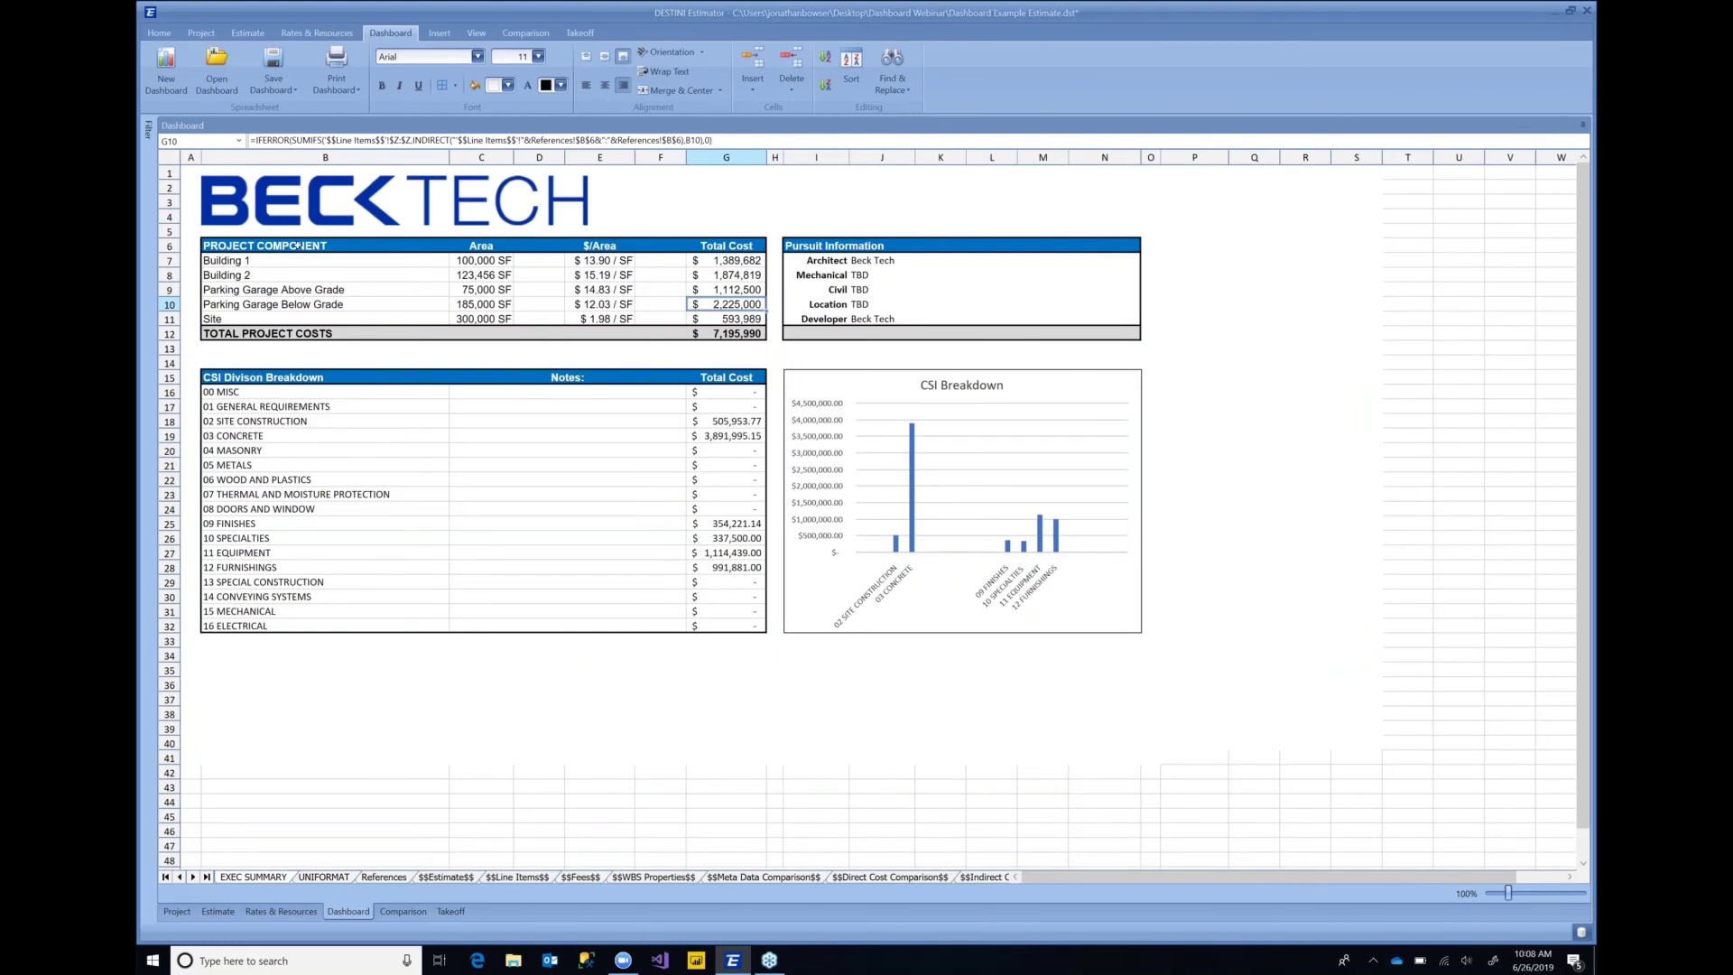
# Step: Set the first project component to Building 2 and the second to Building 1, and check the column headings on the UNIFORMAT sheet
pyautogui.click(418, 261)
pyautogui.click(455, 260)
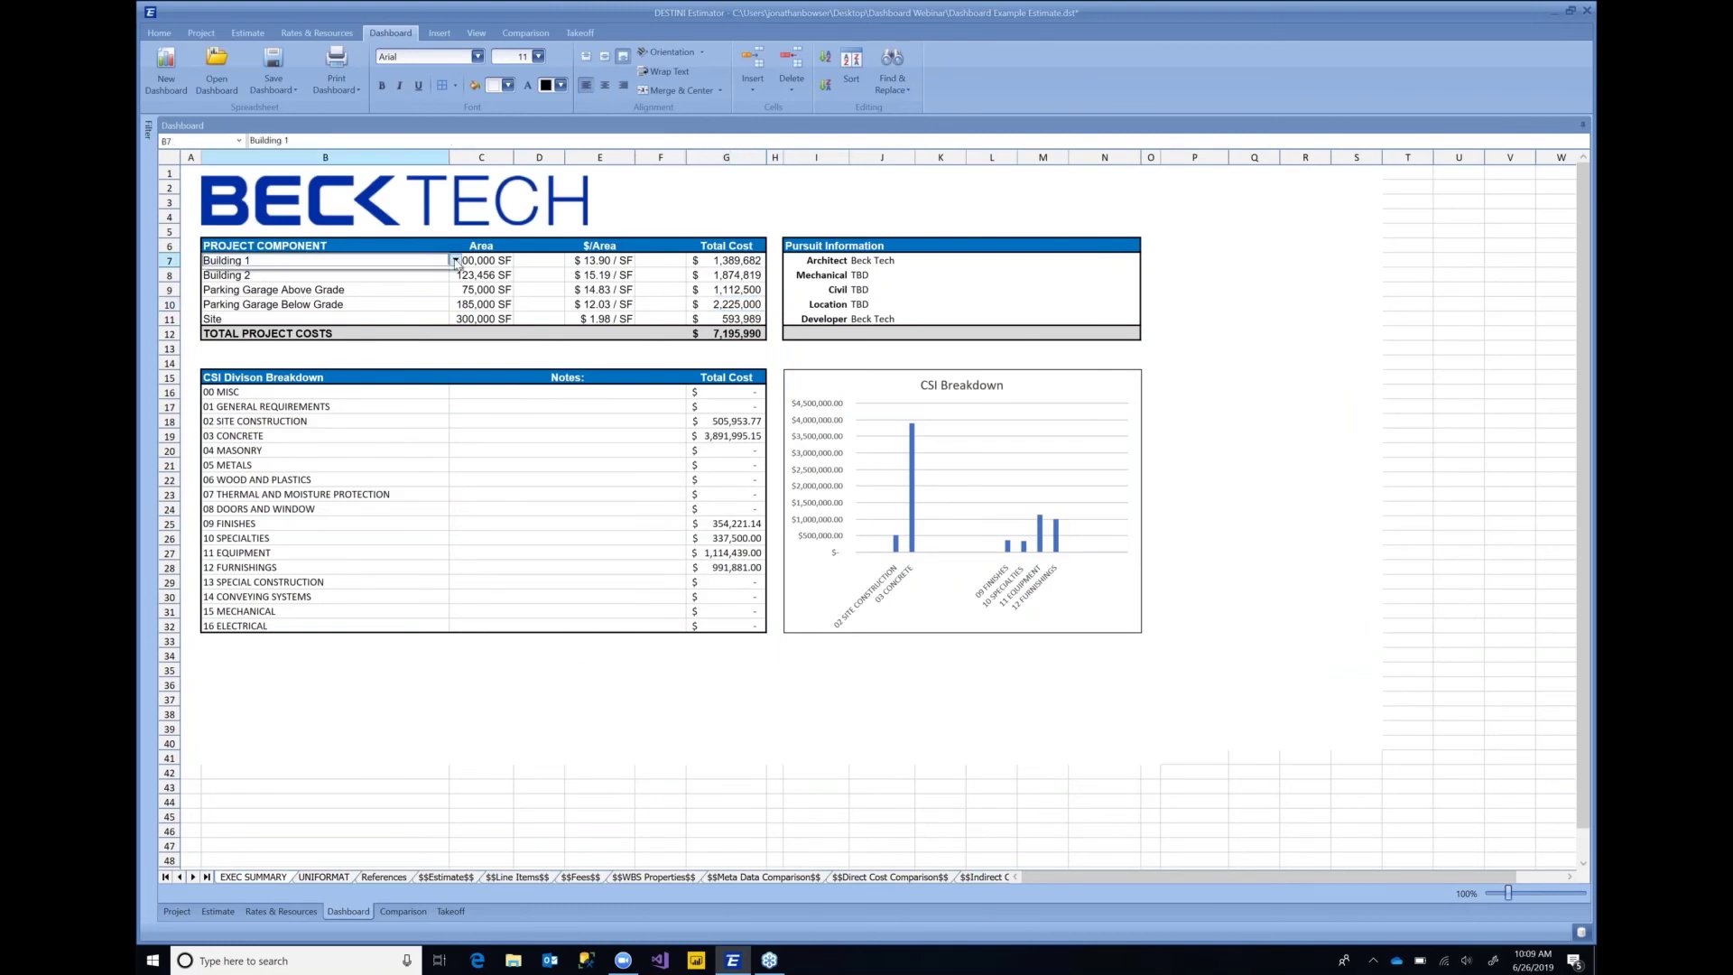
pyautogui.click(287, 286)
pyautogui.click(418, 275)
pyautogui.click(455, 275)
pyautogui.click(329, 289)
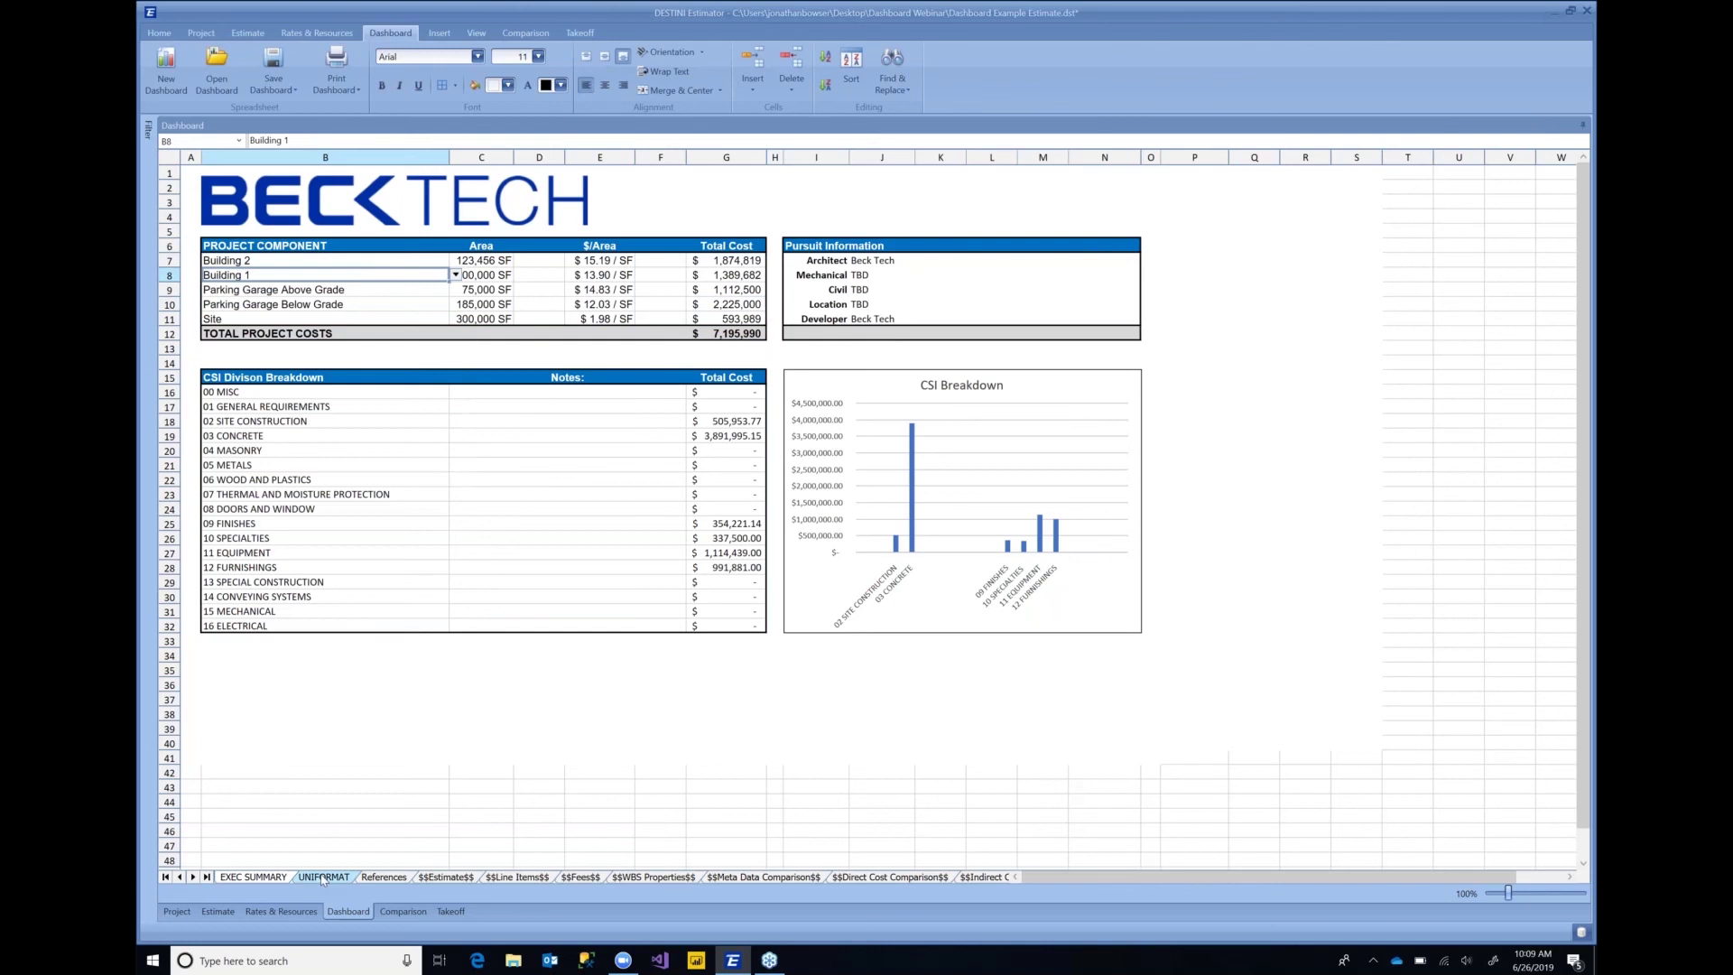
pyautogui.click(323, 878)
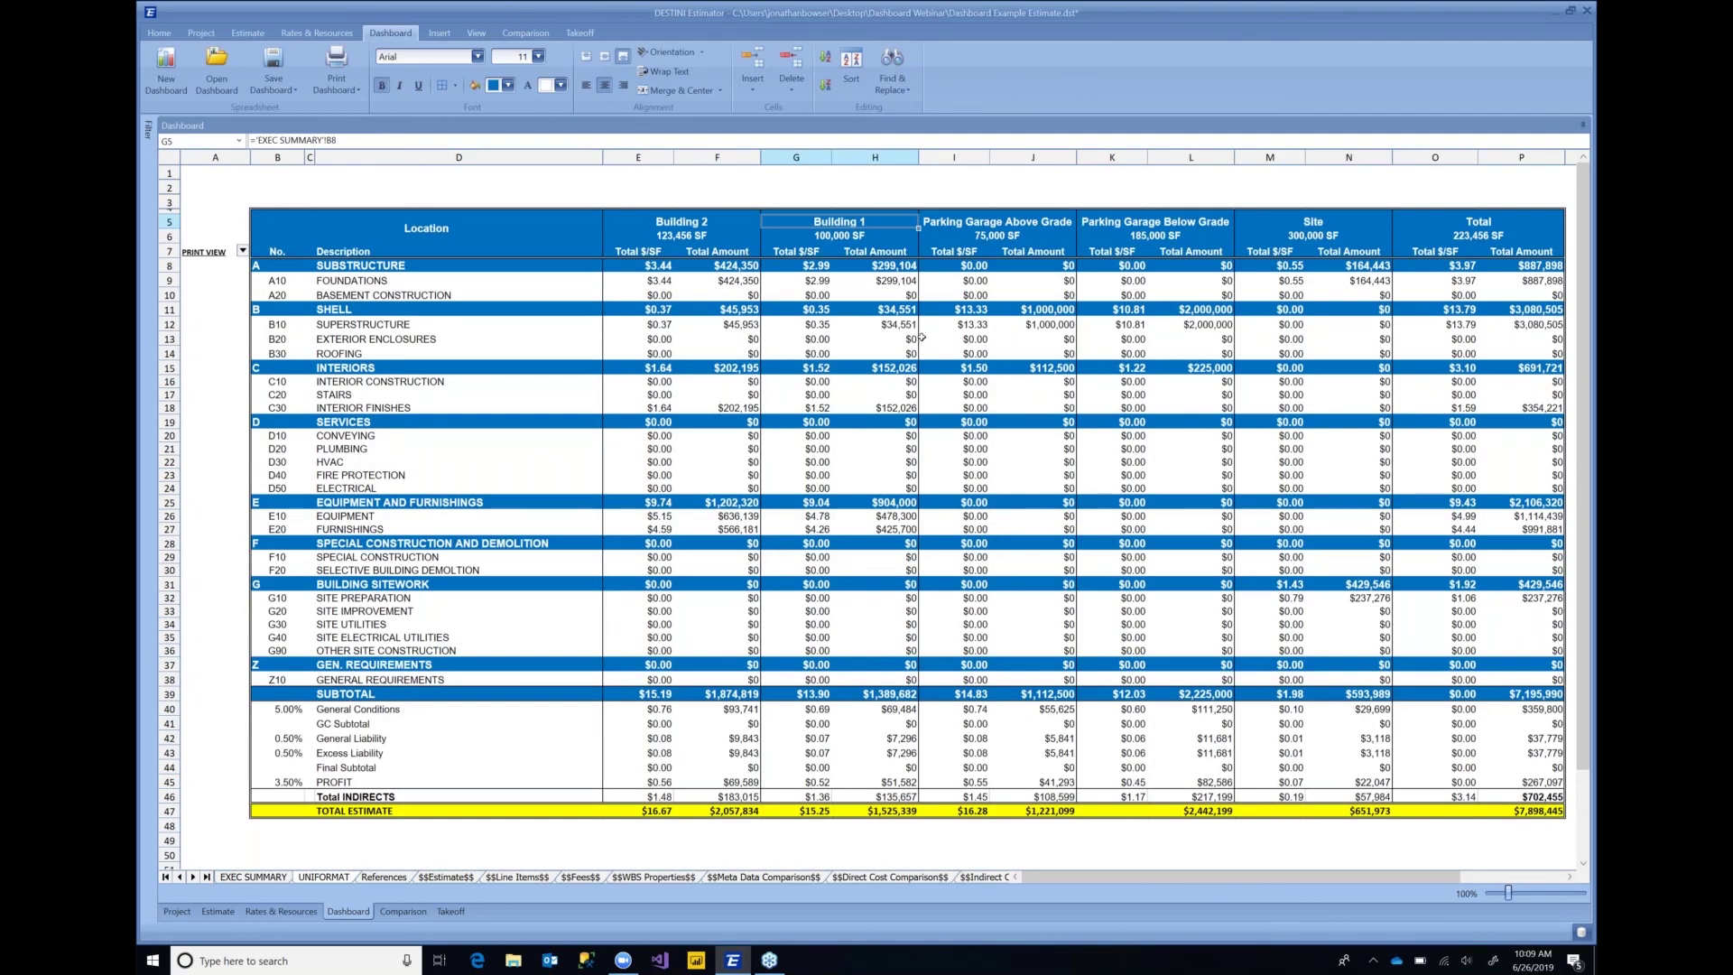
pyautogui.click(689, 224)
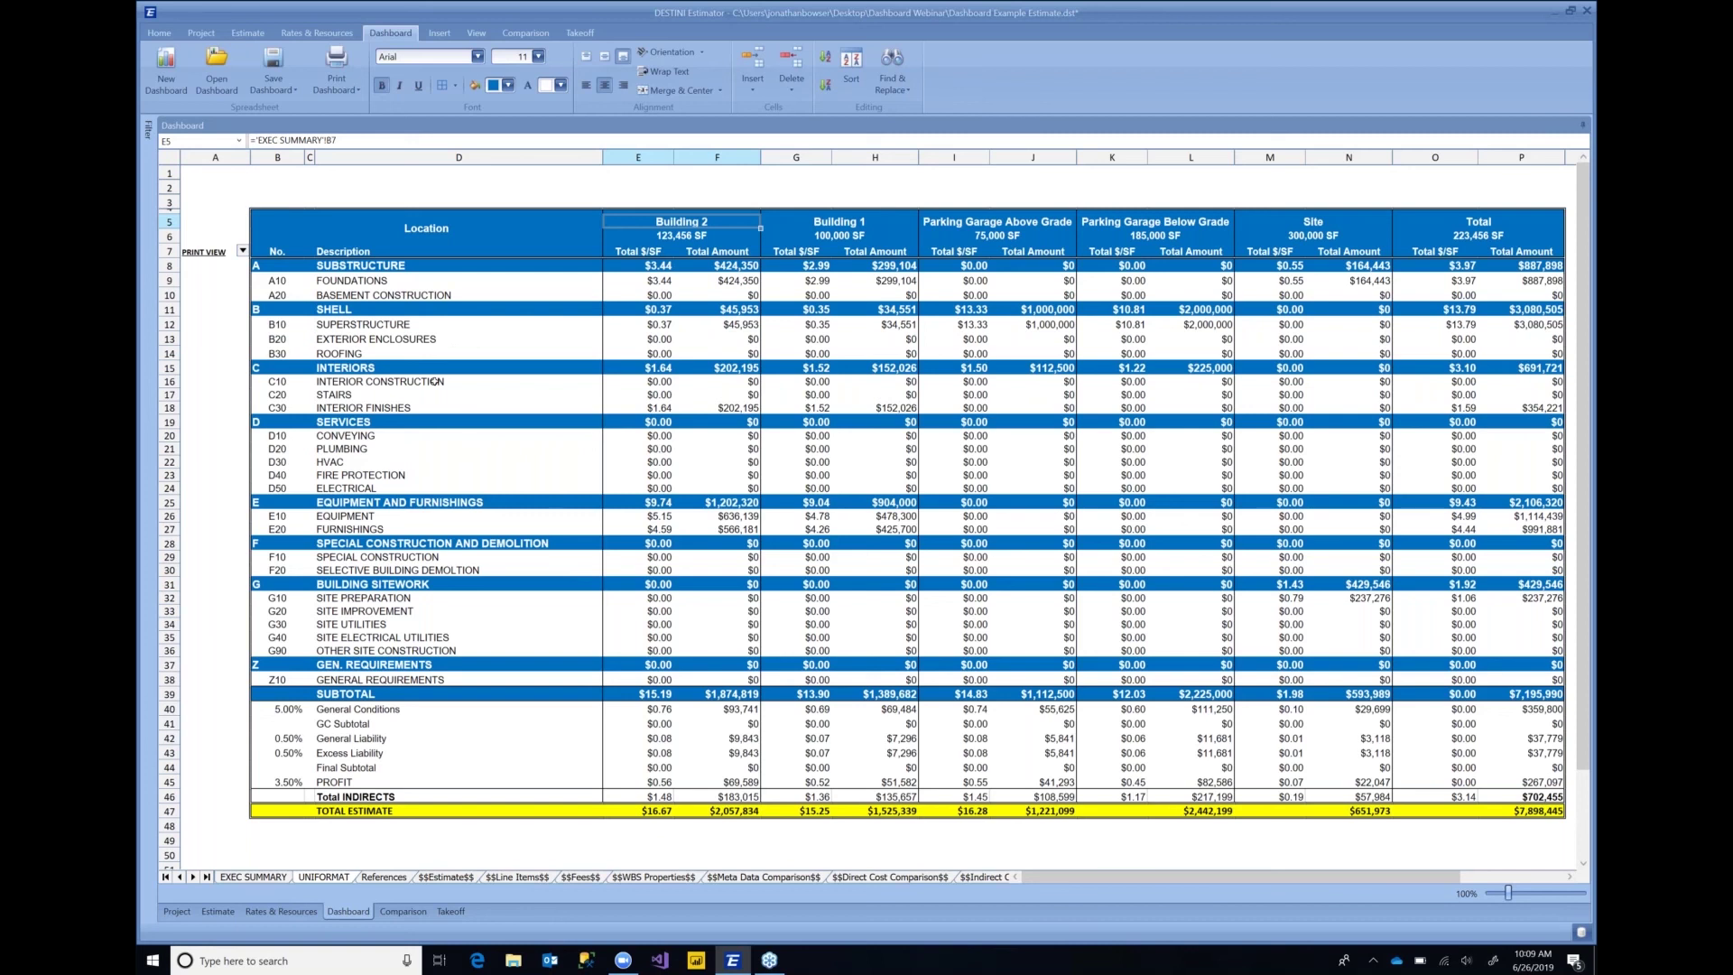
# Step: Filter the PRINT VIEW column of the UNIFORMAT sheet to exclude rows marked 0
pyautogui.click(241, 252)
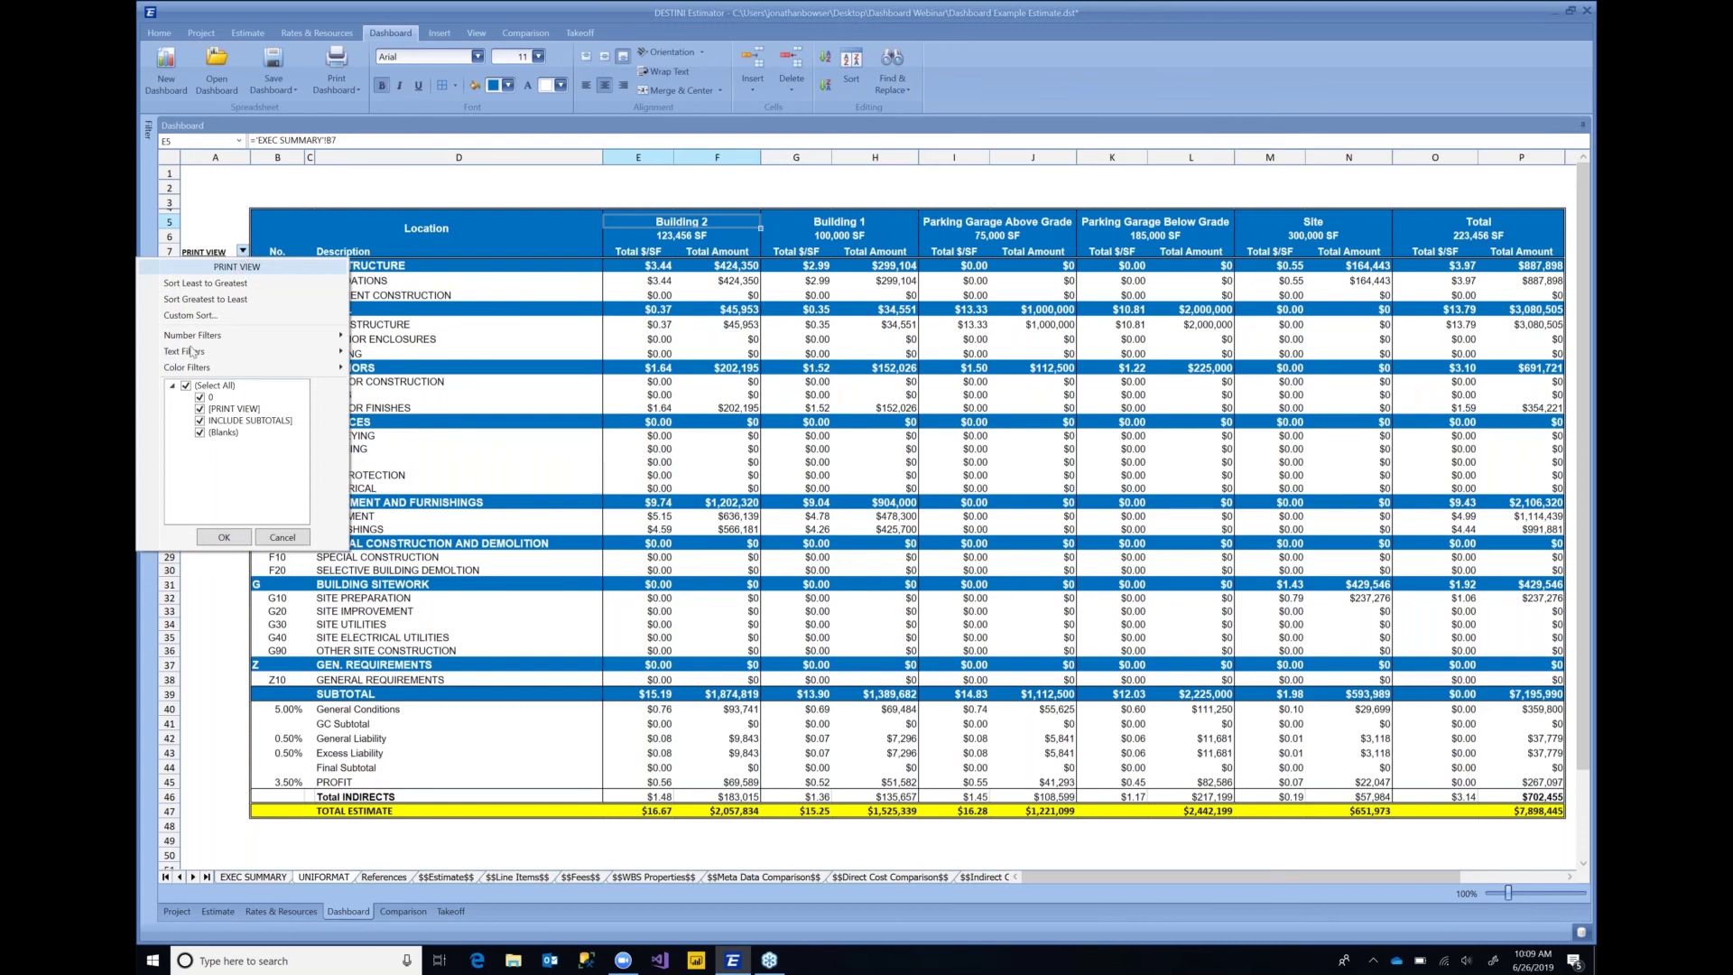
pyautogui.click(200, 397)
pyautogui.click(221, 538)
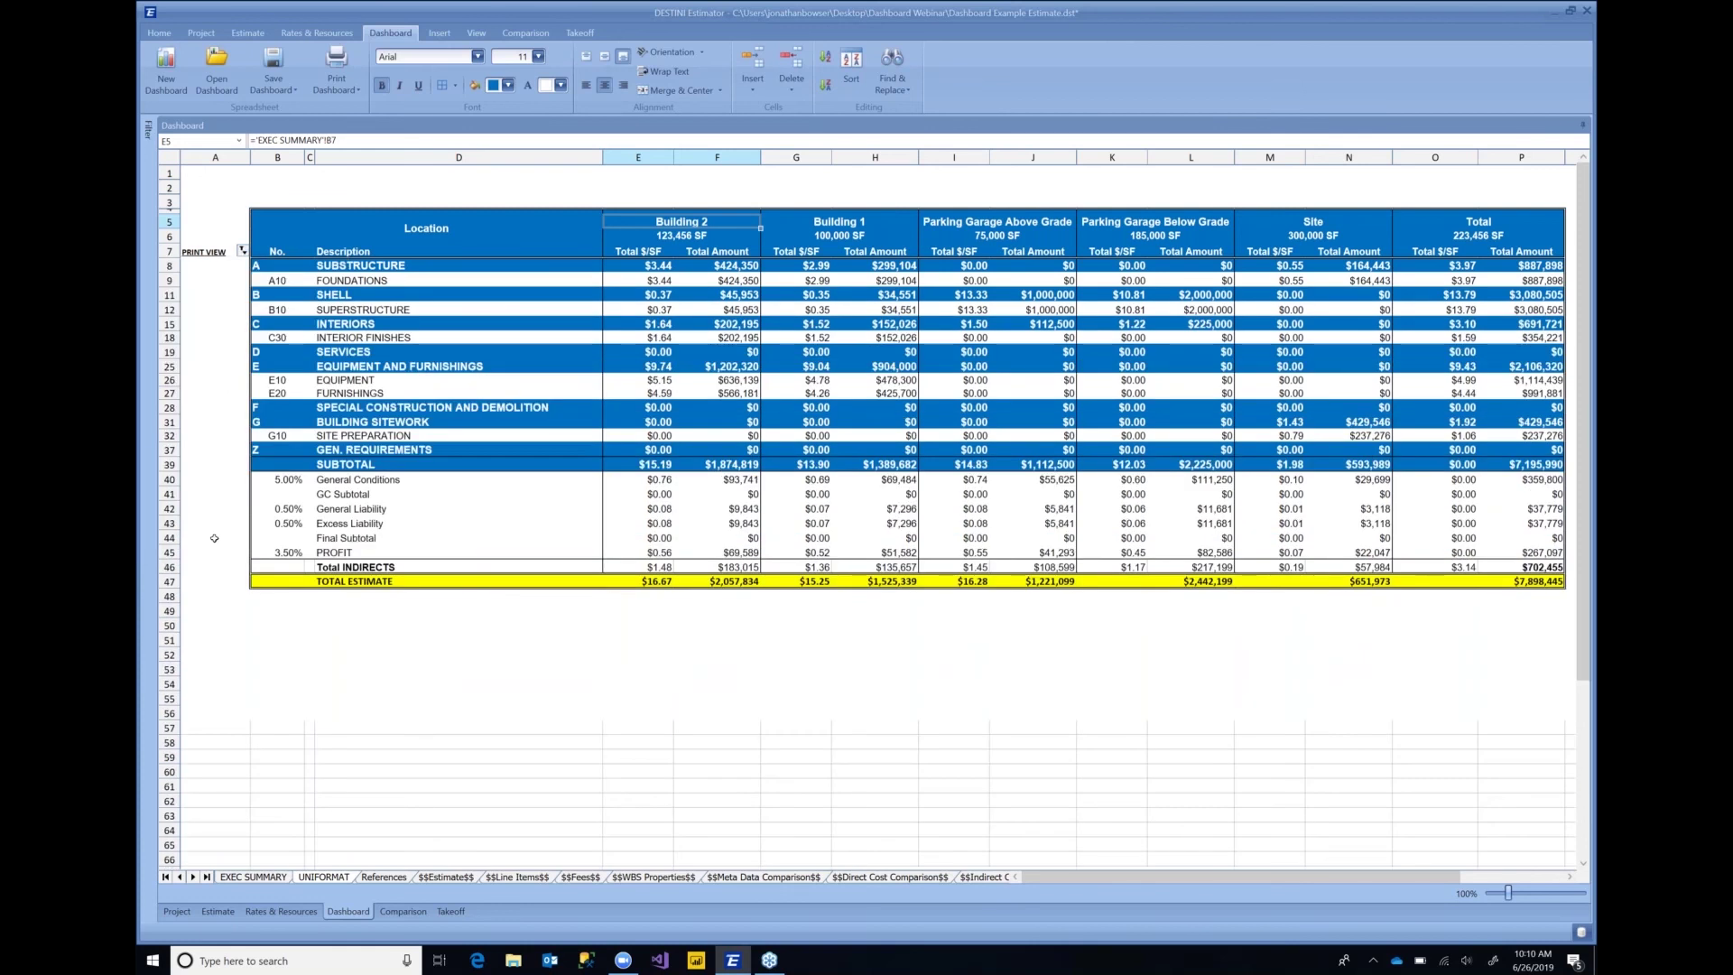
# Step: Set the PRINT VIEW filter to include rows marked 0 and exclude the [INCLUDE SUBTOTALS] rows
pyautogui.click(243, 252)
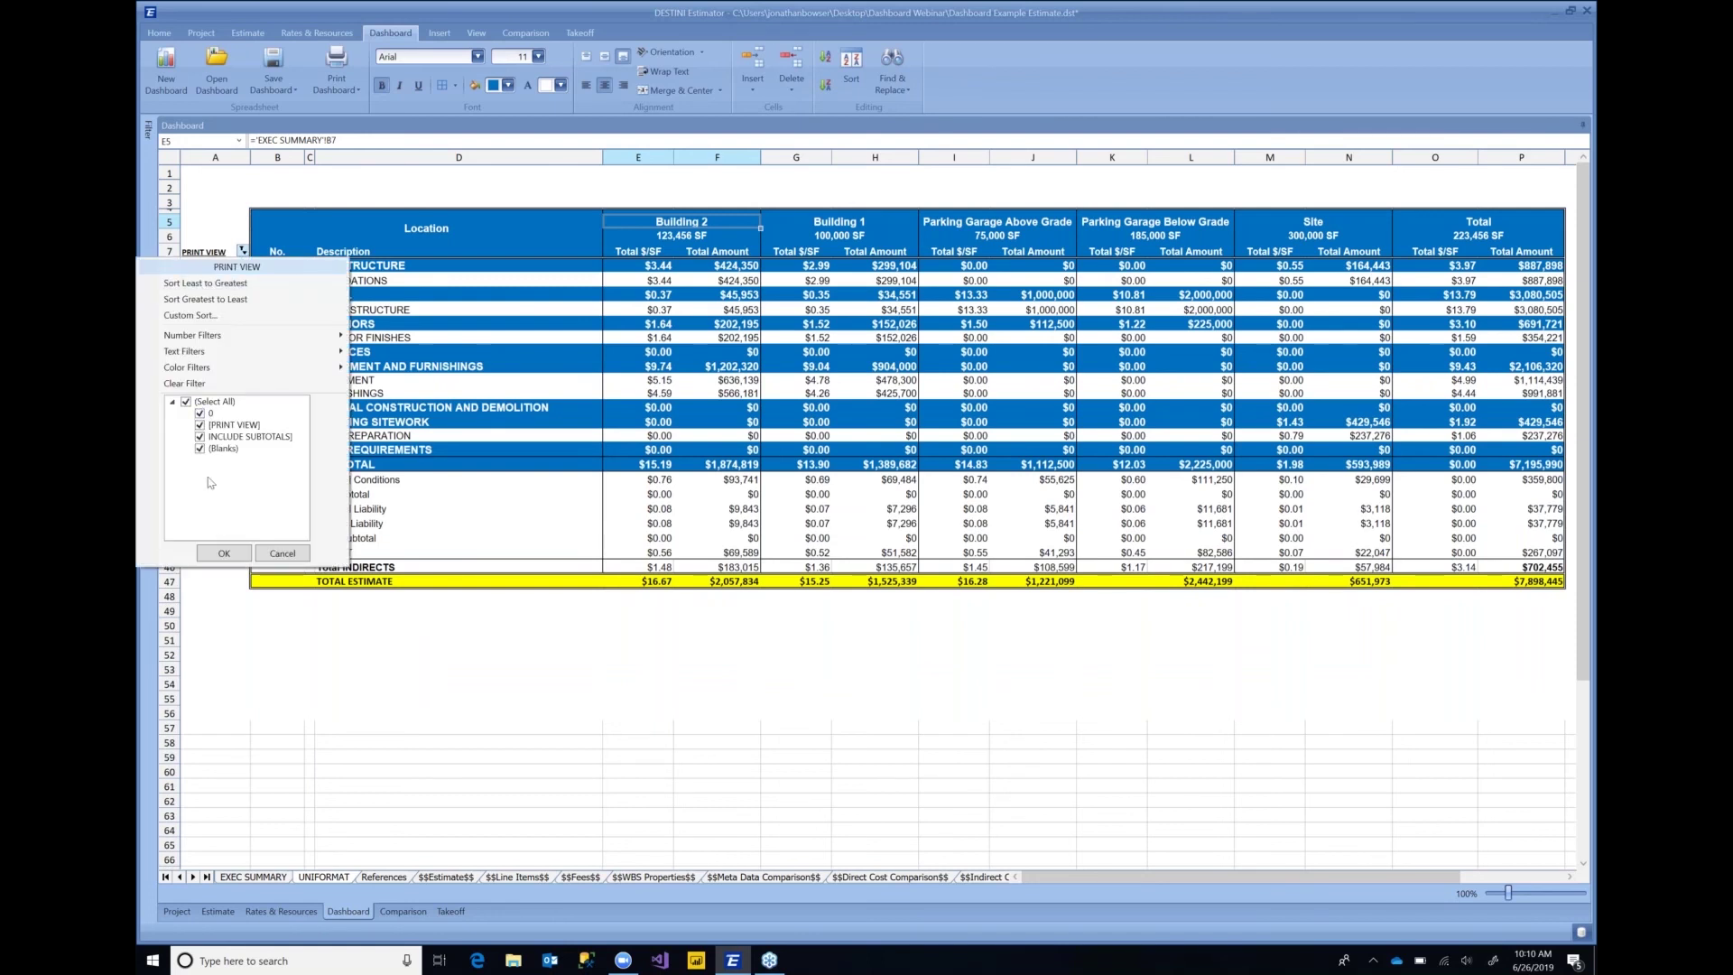
pyautogui.click(199, 437)
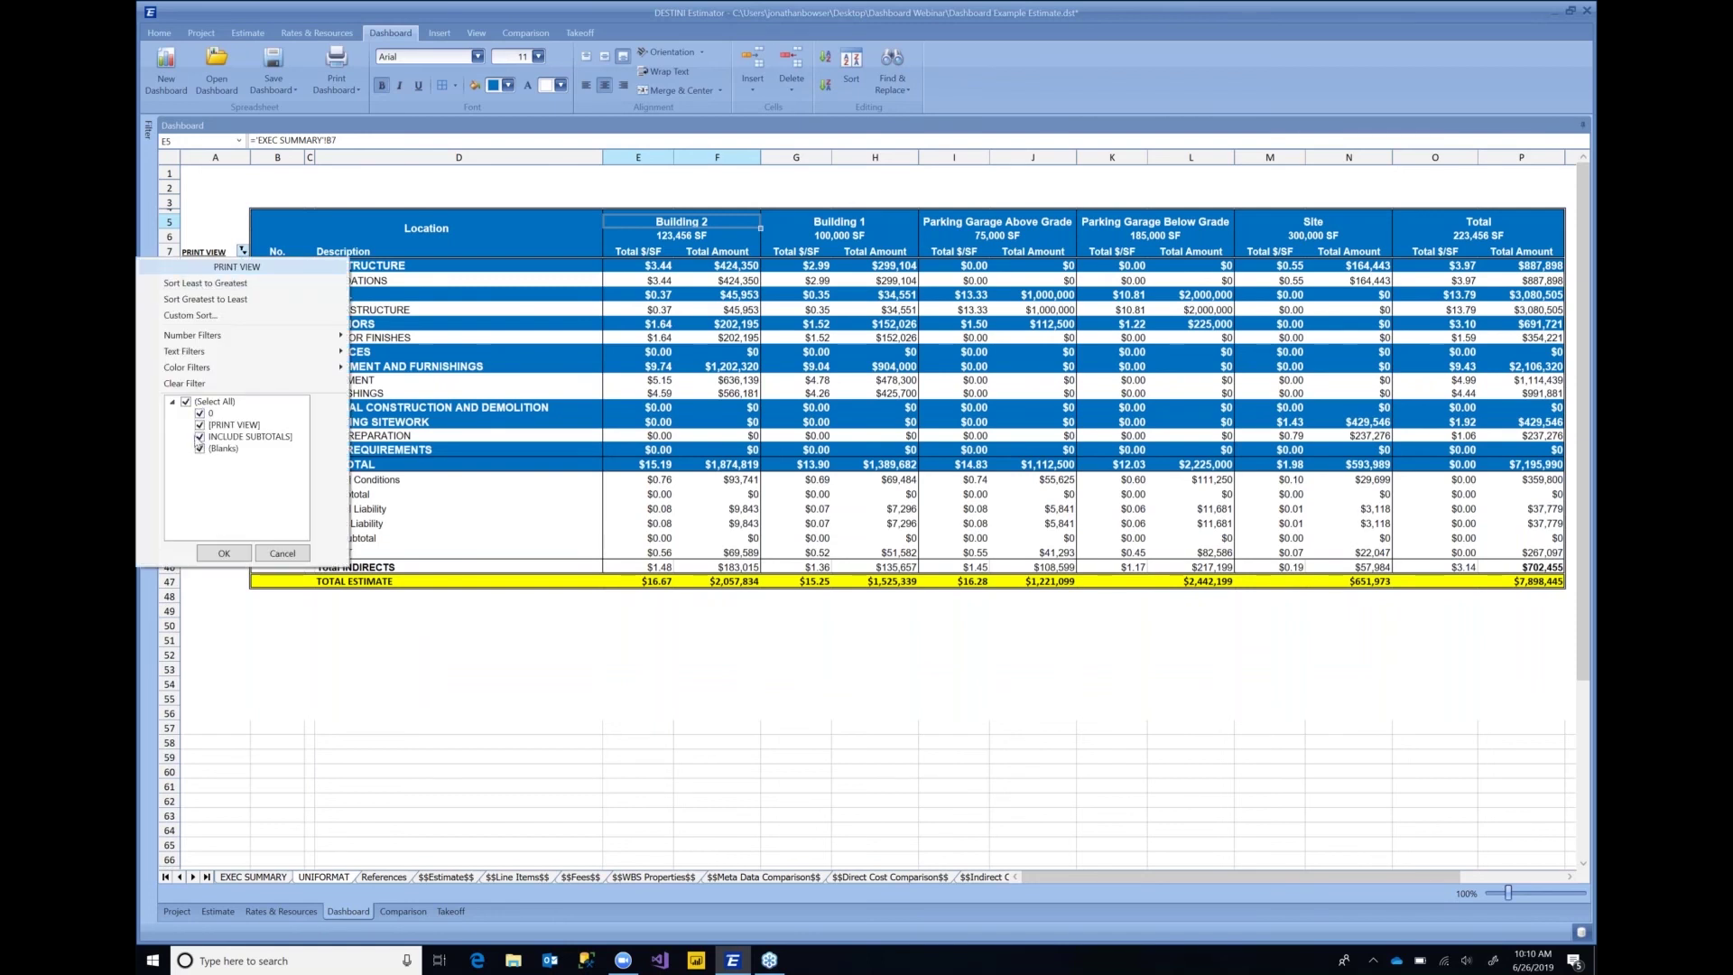
pyautogui.click(219, 554)
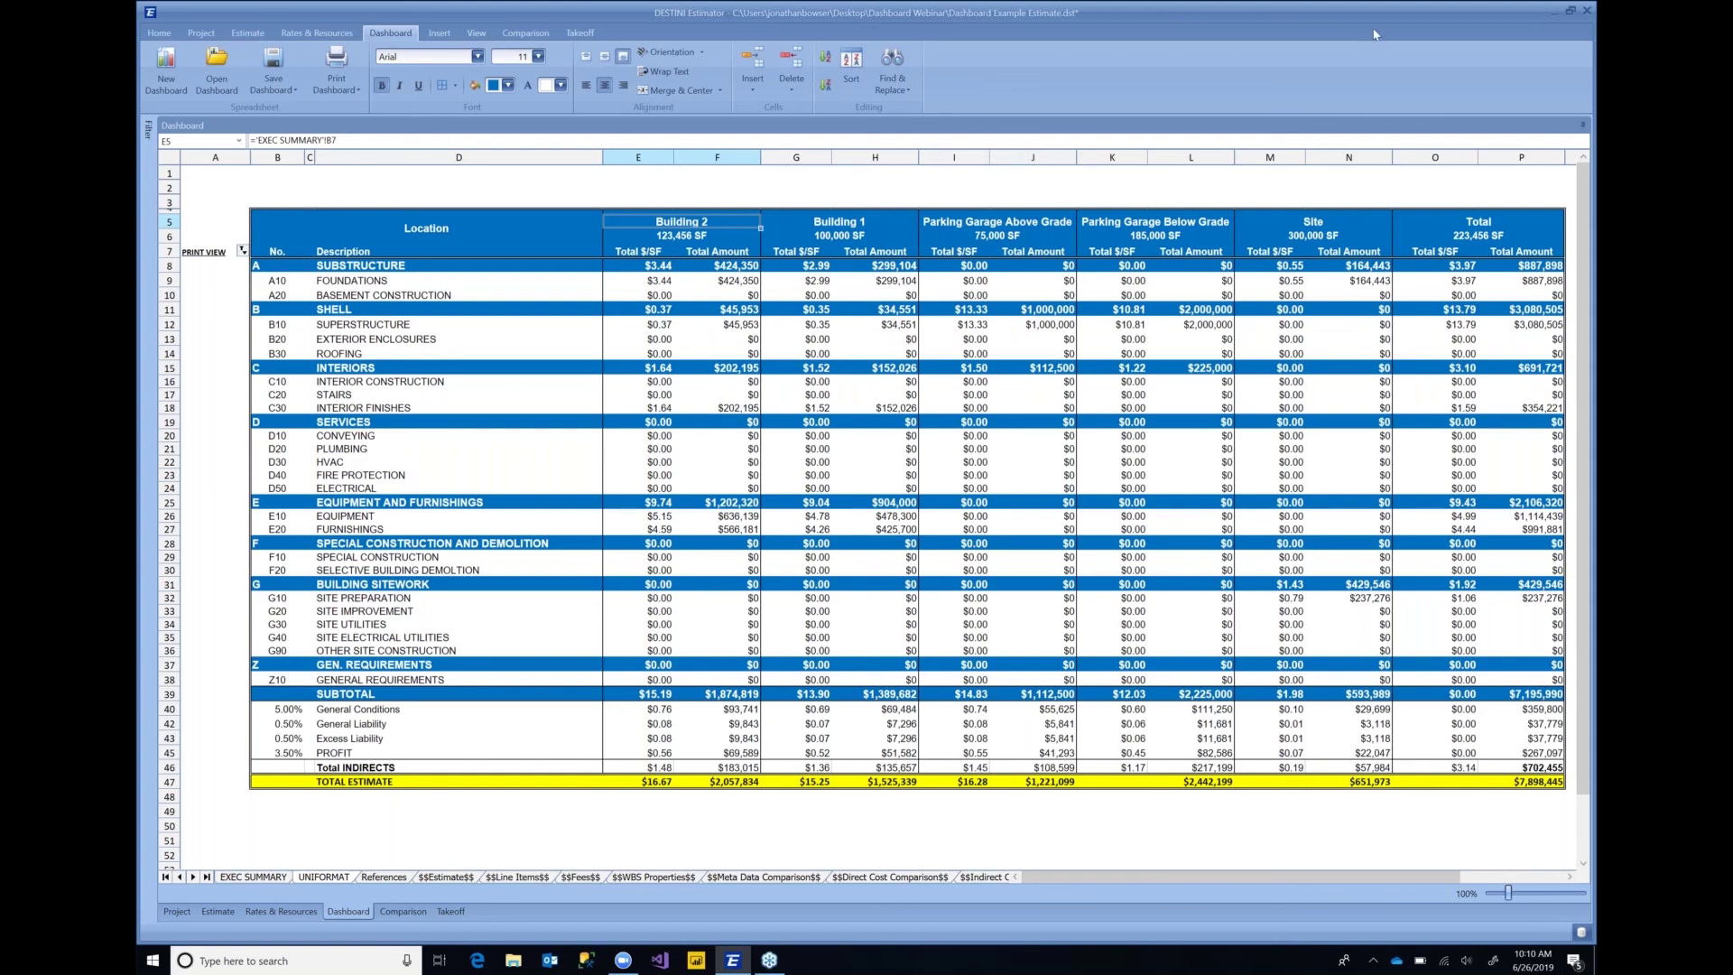
pyautogui.click(1441, 34)
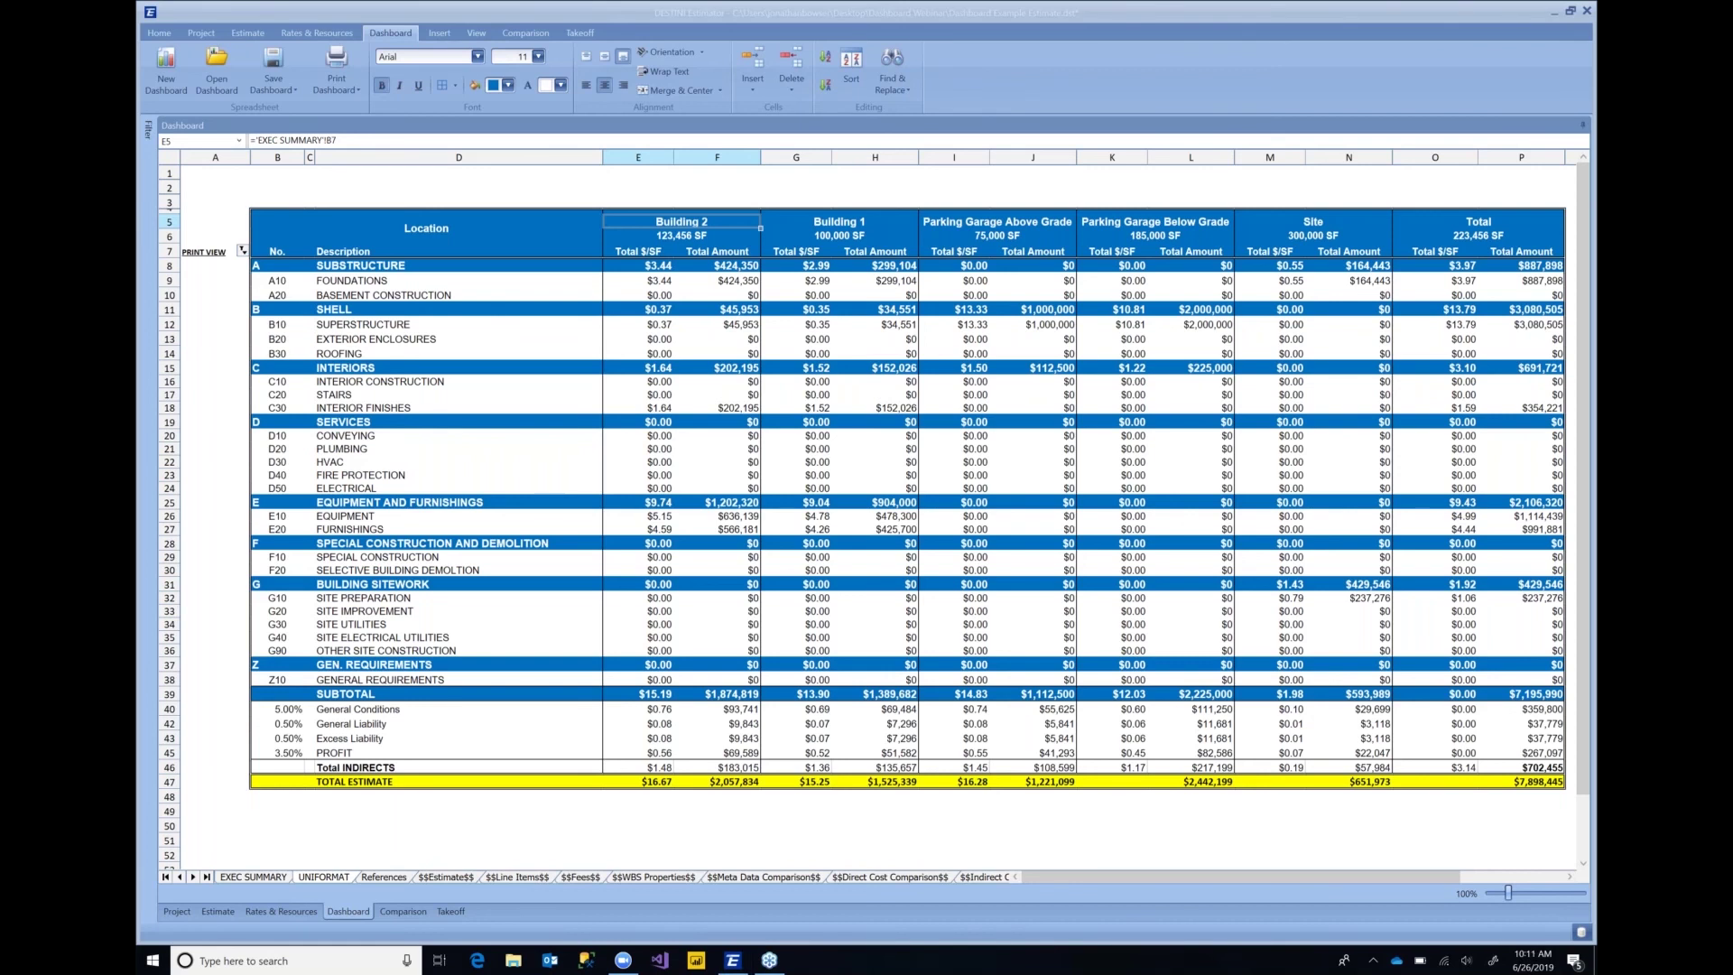